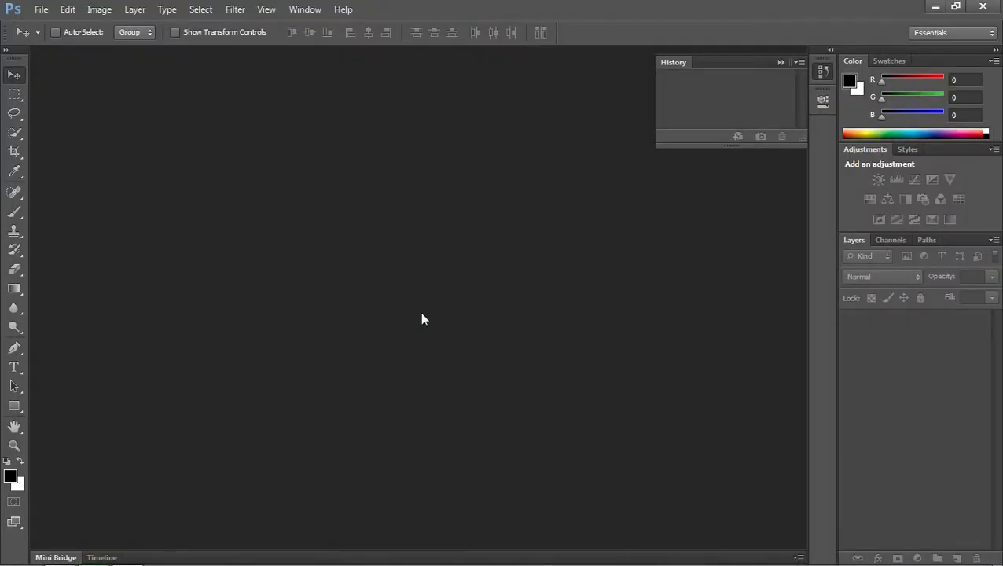
- Create a new 1280 × 720 px, 72 ppi RGB document with a white background
left_click(41, 8)
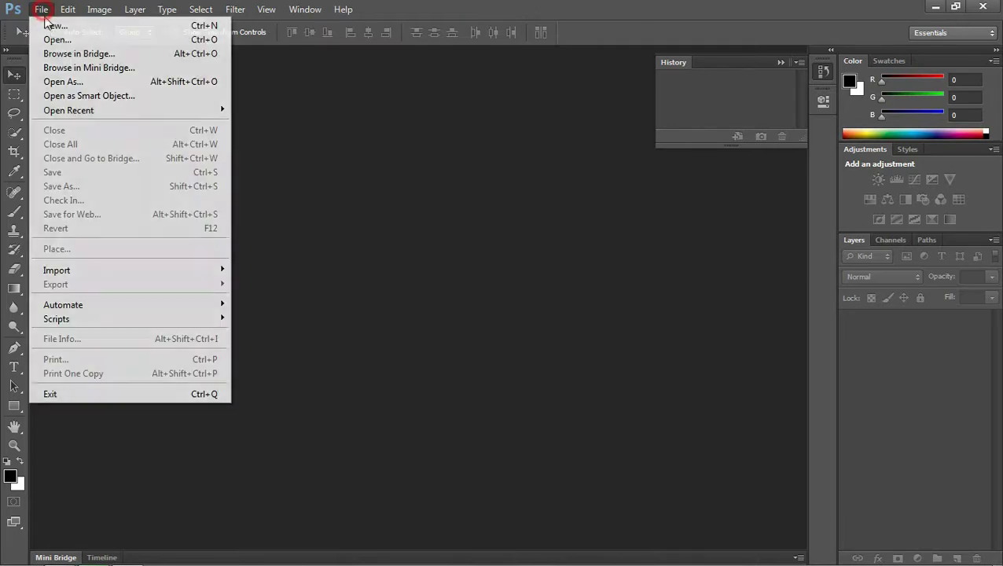
left_click(55, 23)
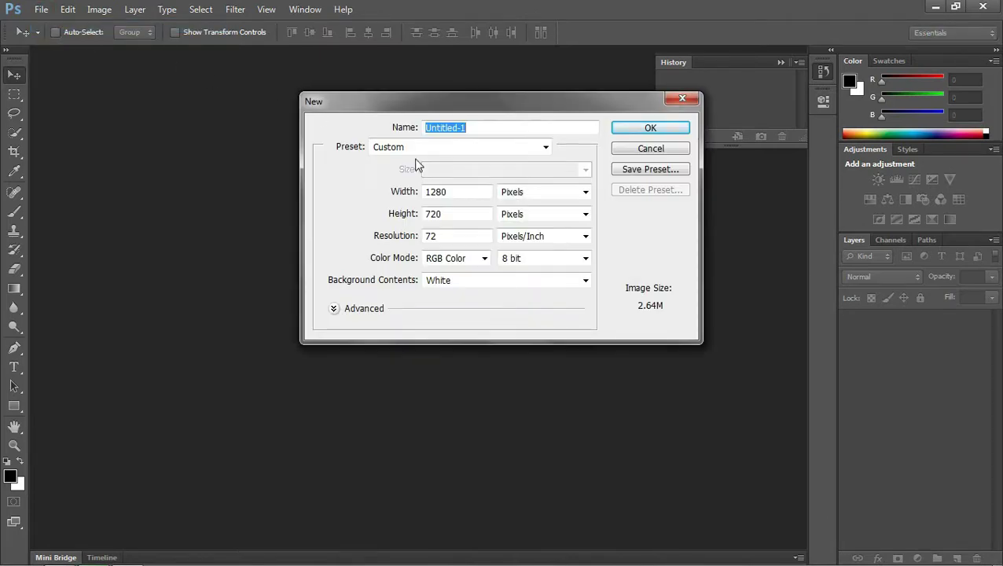
double_click(448, 191)
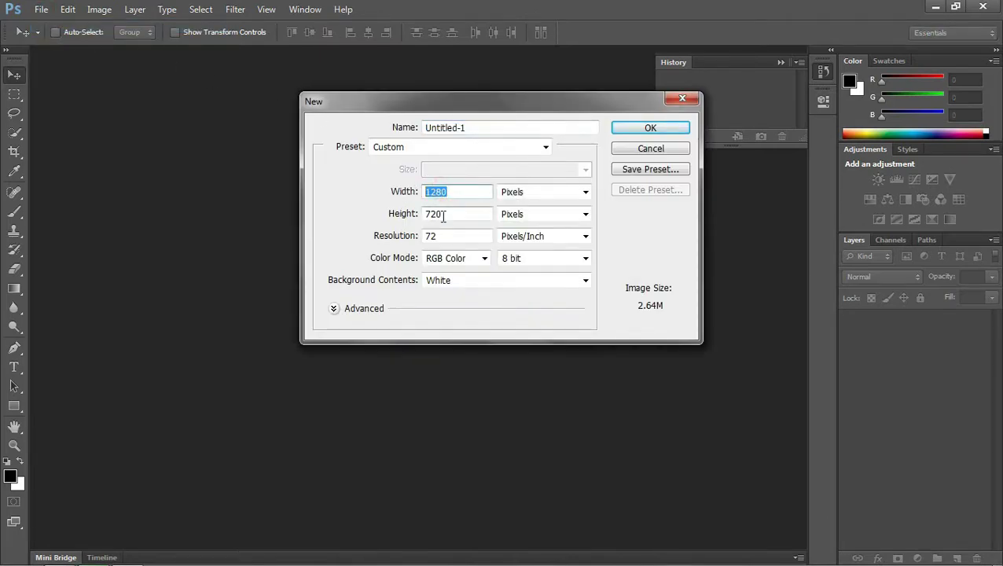
double_click(438, 213)
double_click(438, 236)
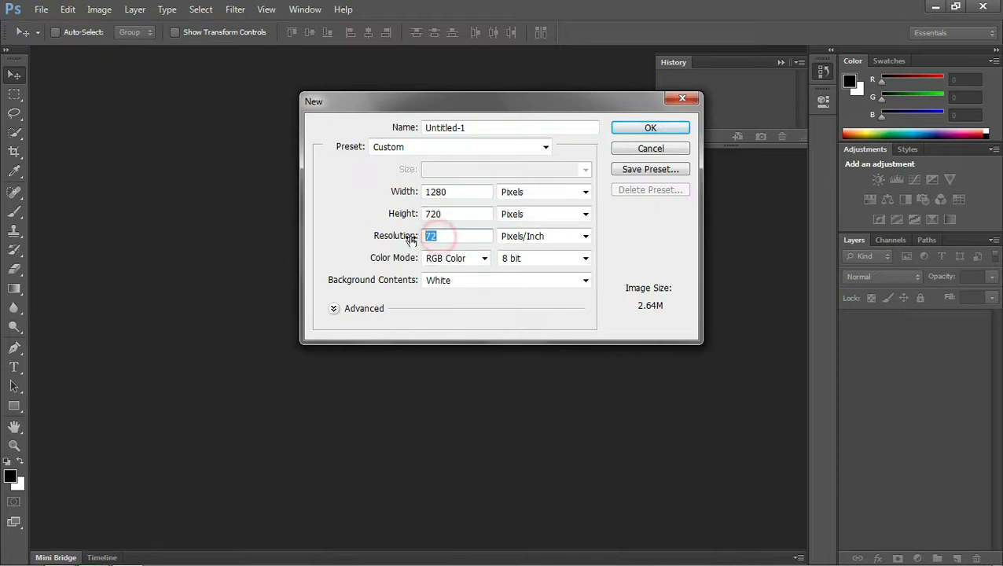
left_click(646, 129)
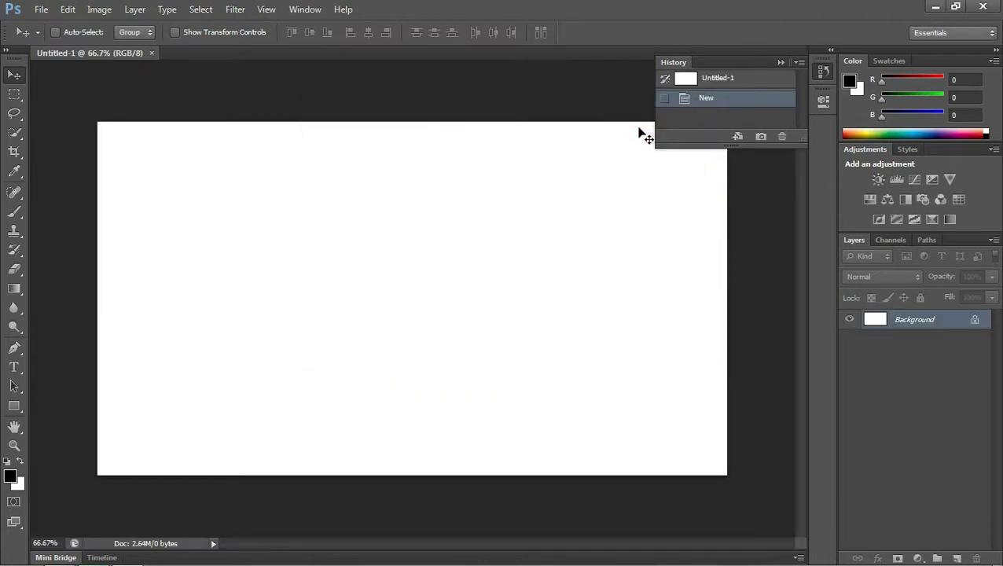
- Add a Solid Color fill layer in olive green #93a657 over the whole canvas
left_click(918, 558)
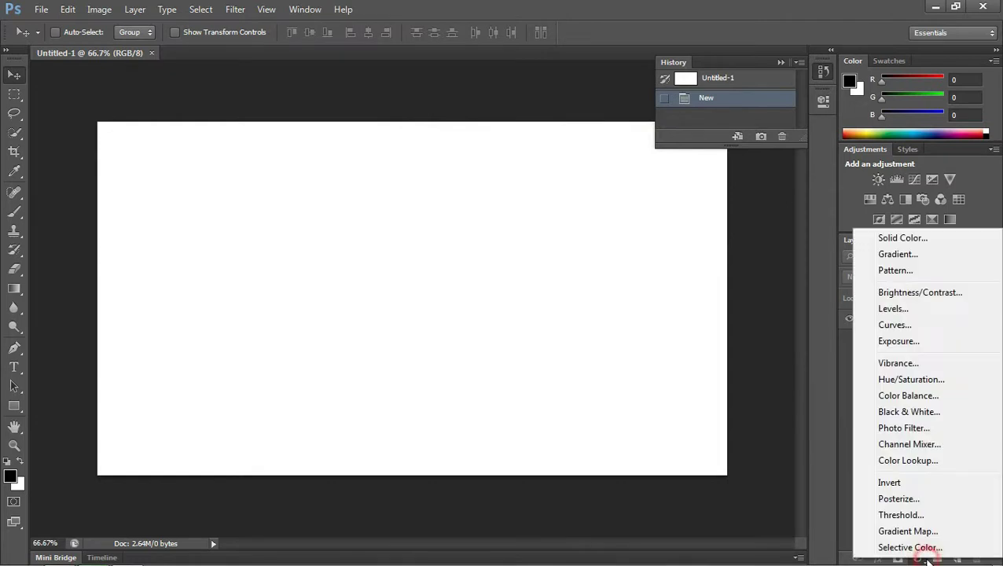
left_click(912, 239)
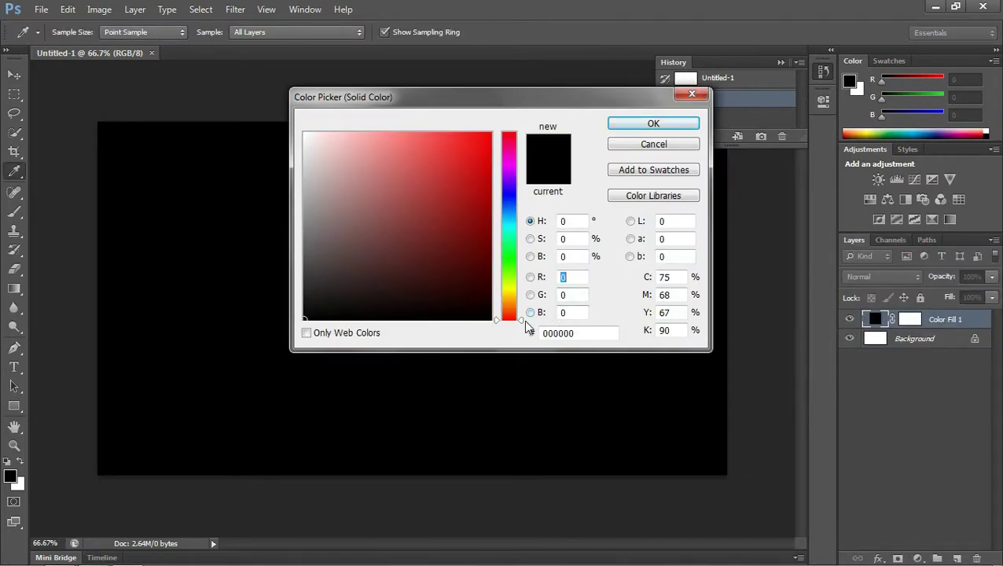
left_click(523, 319)
left_click_drag(523, 318, 520, 281)
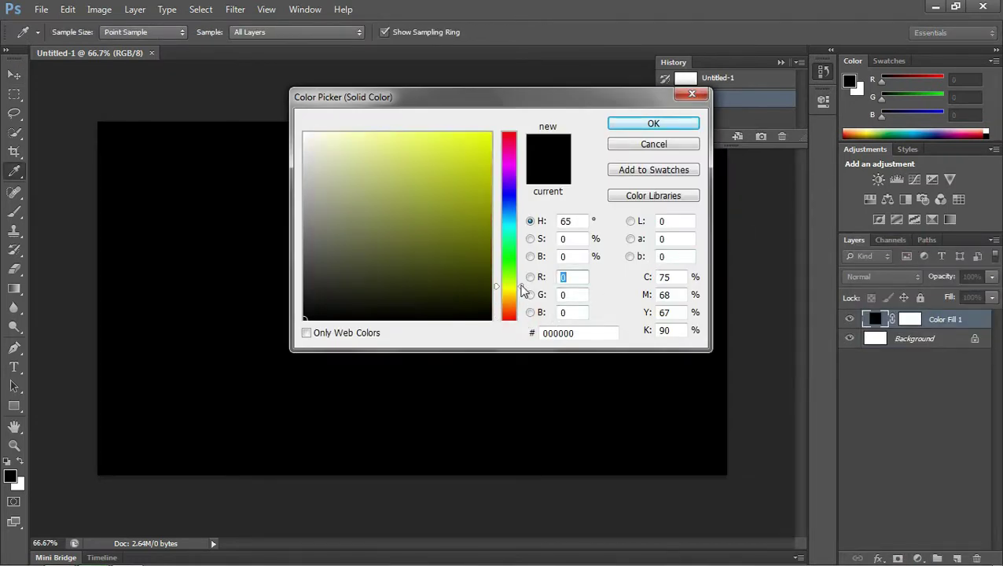
left_click(398, 221)
left_click_drag(399, 221, 392, 198)
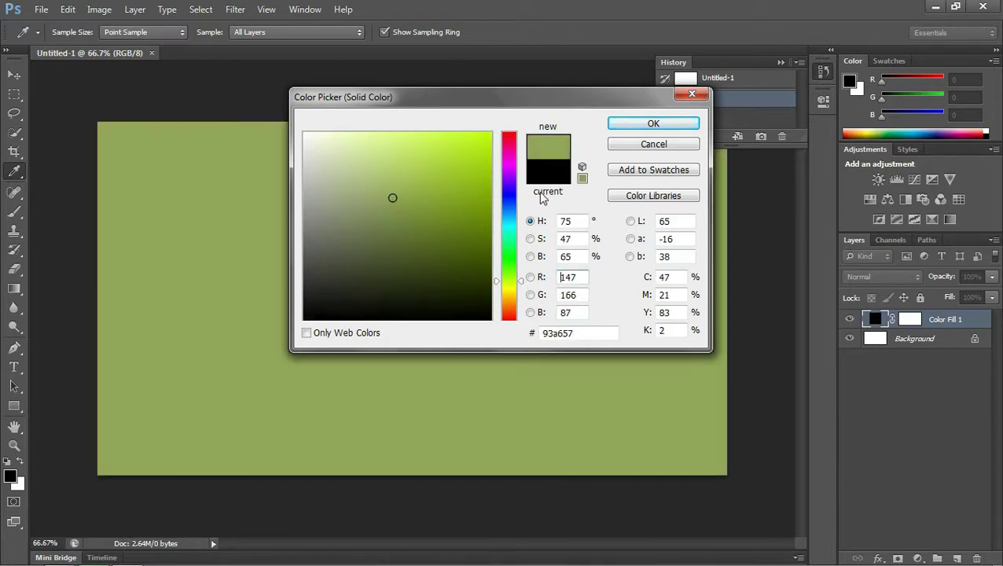
left_click(621, 128)
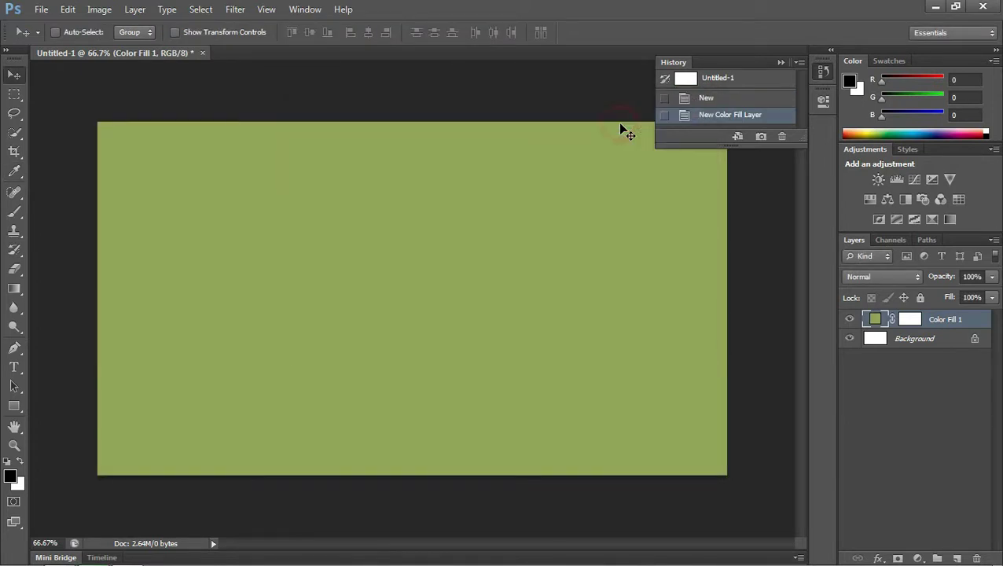
- Type 'dMUKTI' in white Impact with the Type tool and drag it to the canvas centre
left_click(16, 368)
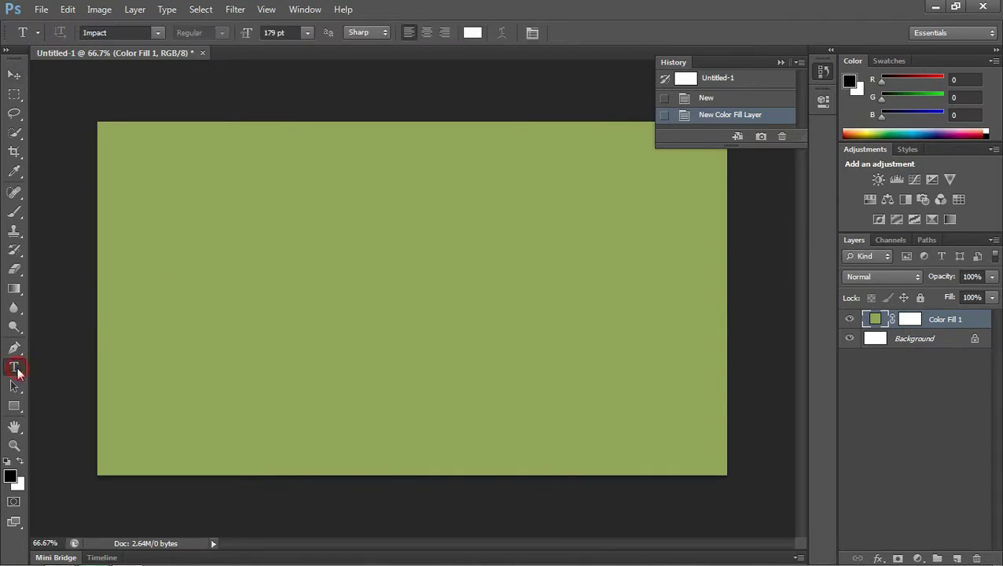
left_click(238, 310)
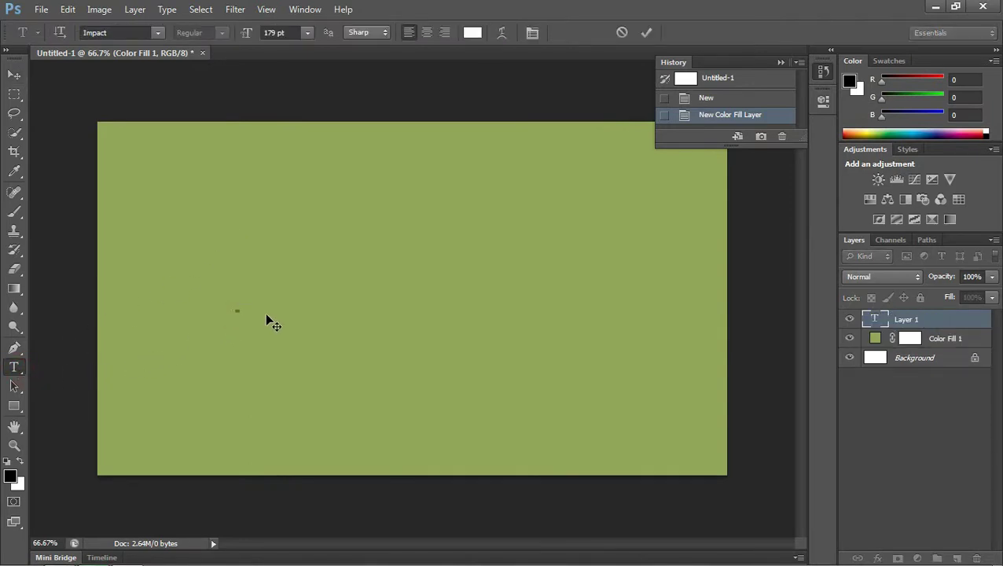
type("dMU")
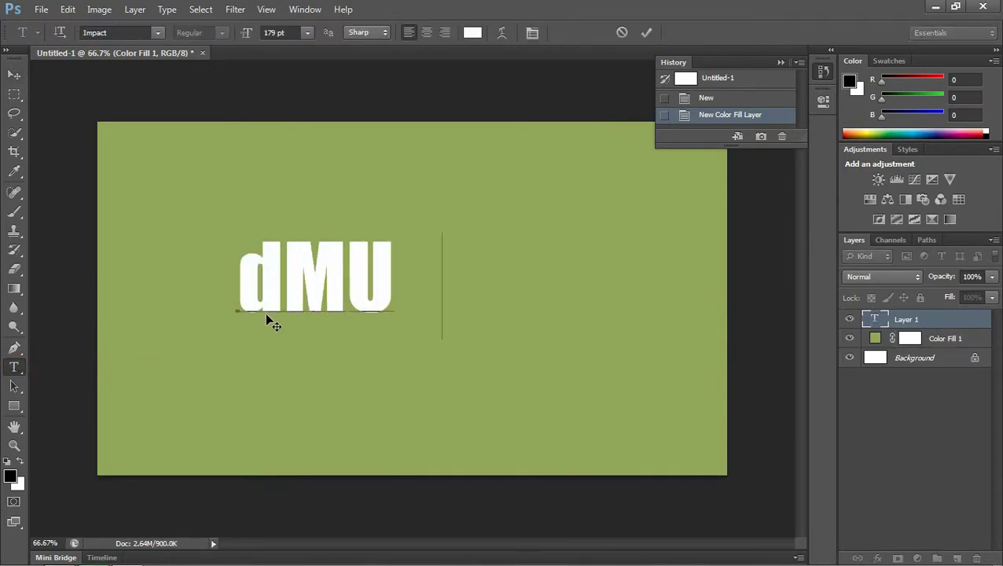
type("KTI")
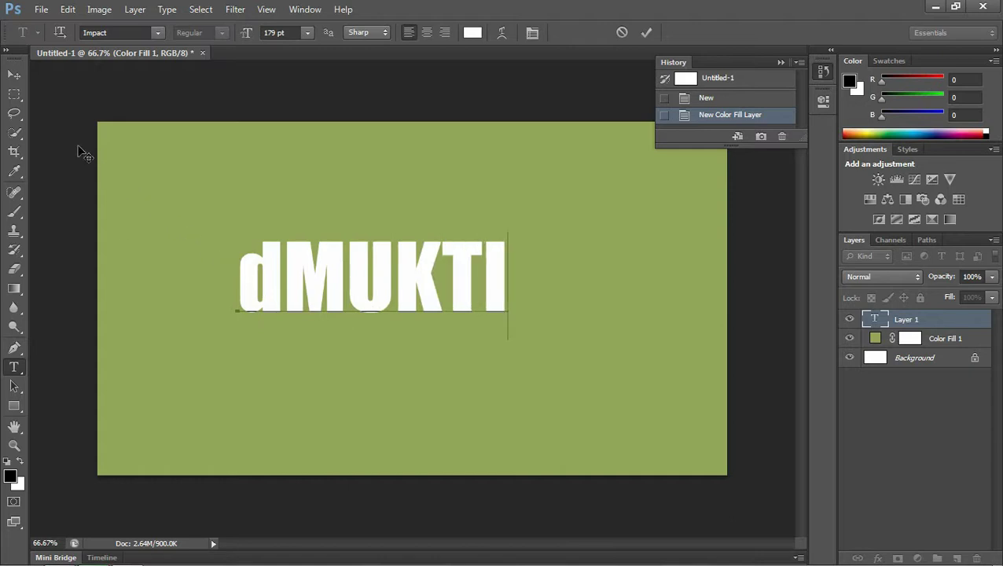
left_click(14, 76)
left_click_drag(374, 300, 428, 318)
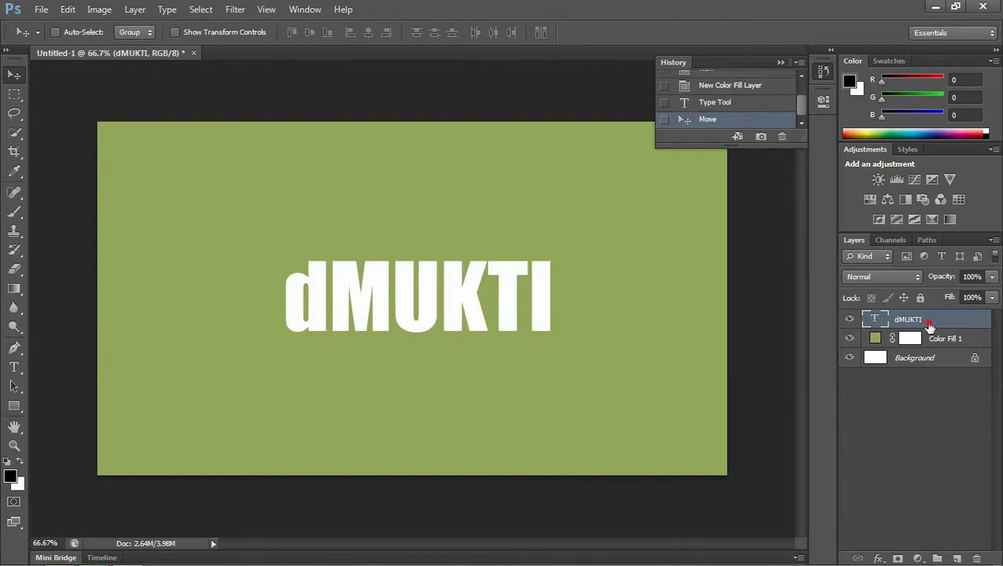
- Duplicate the dMUKTI text layer and change the copy's text colour to black
key("ctrl+j")
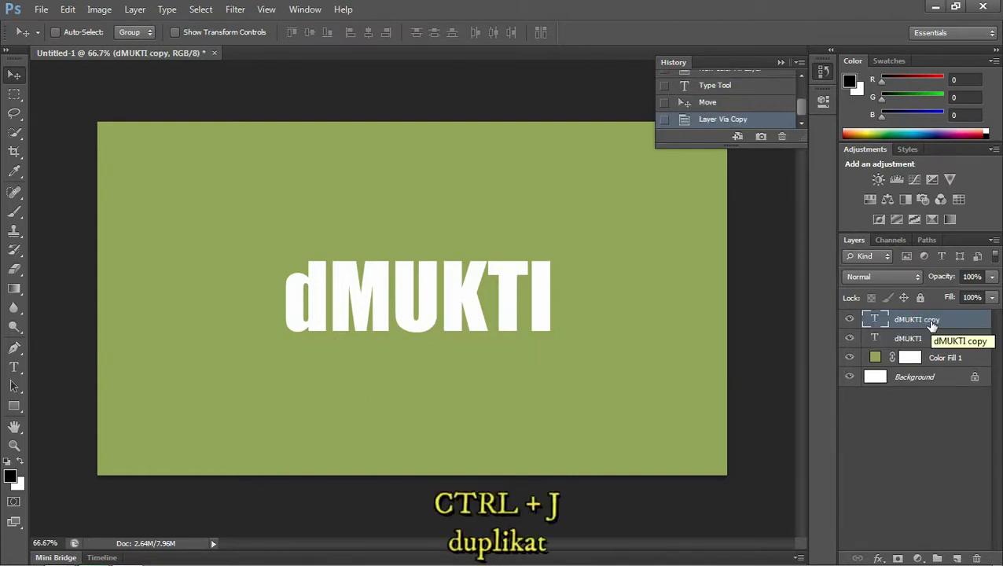
double_click(876, 321)
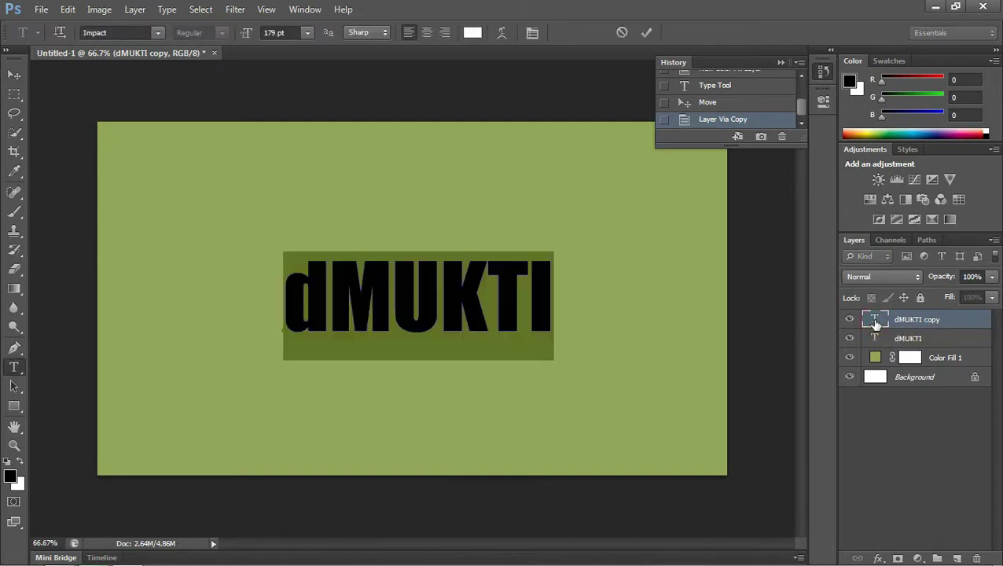
left_click(471, 33)
left_click_drag(372, 248, 288, 328)
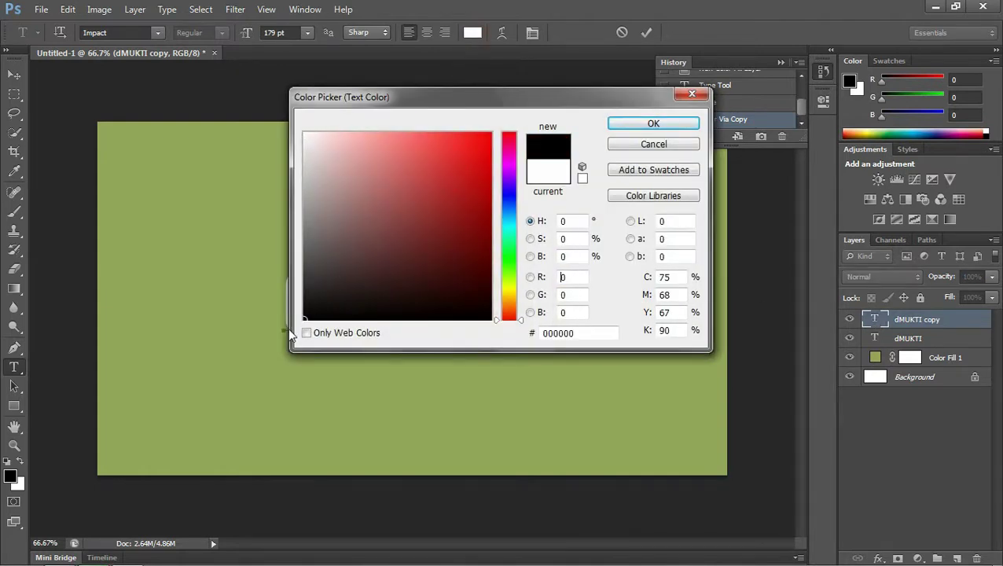
left_click(646, 124)
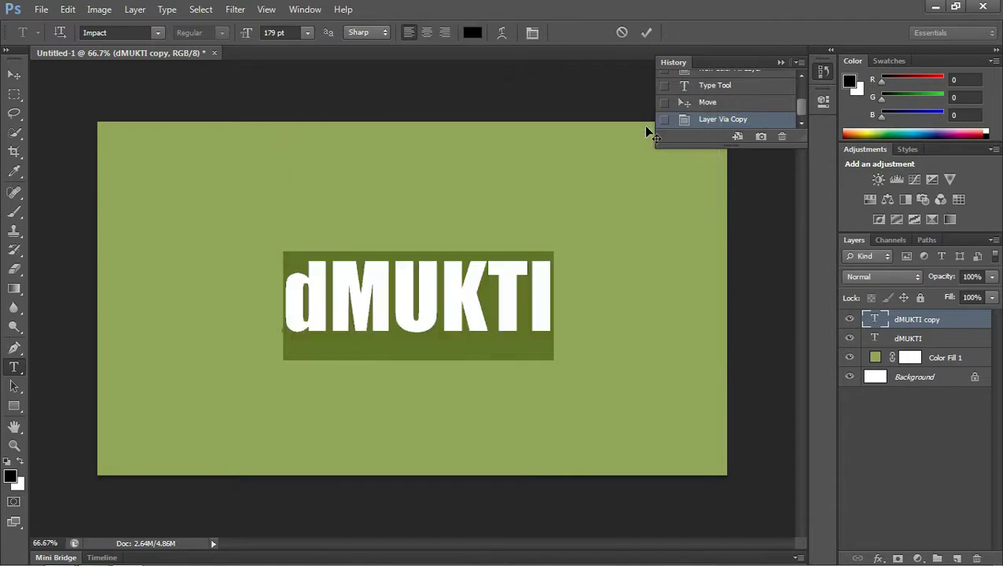
left_click(943, 340)
key("v")
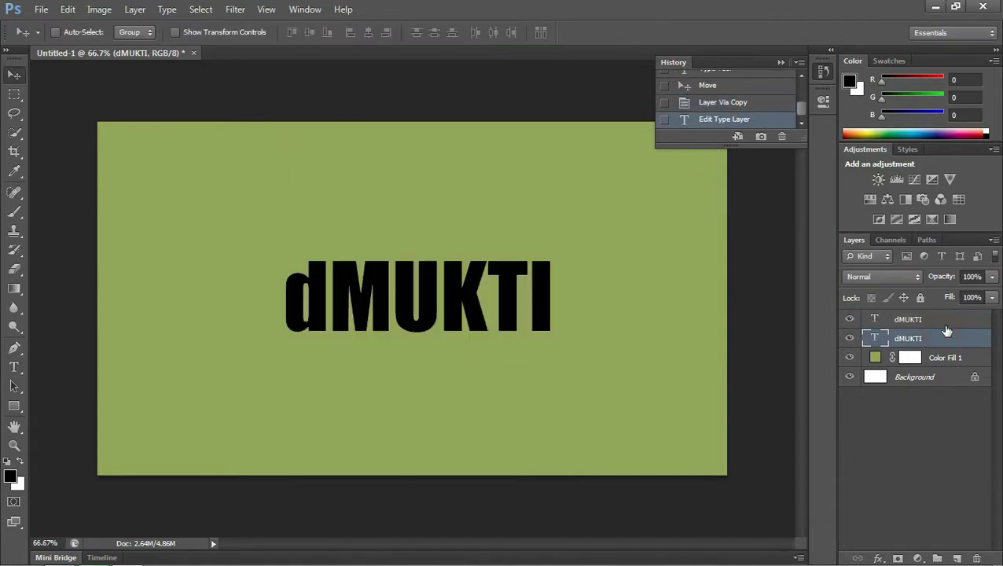
- Move the black dMUKTI layer beneath the white text layer and reselect the white one
left_click(947, 325)
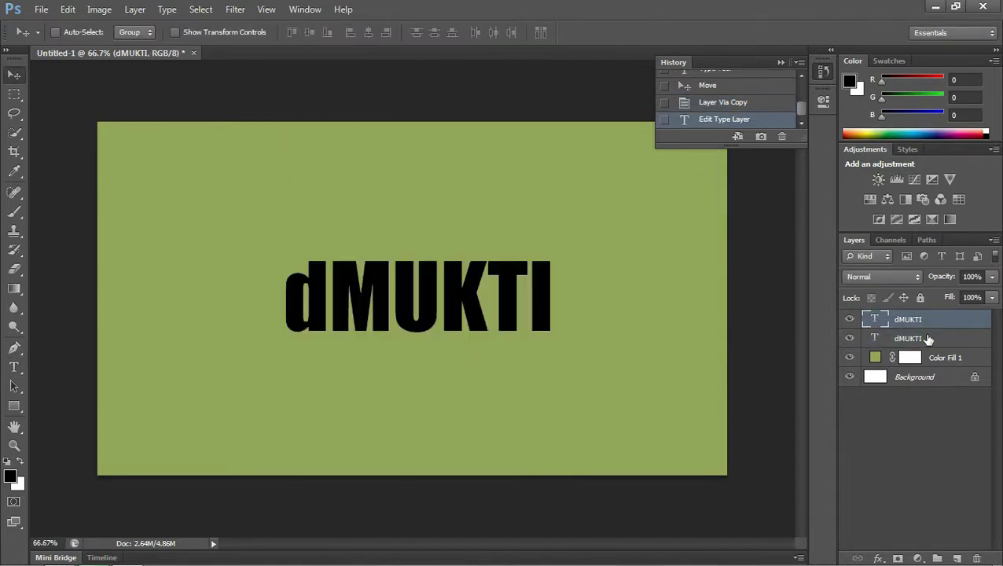
left_click(926, 340)
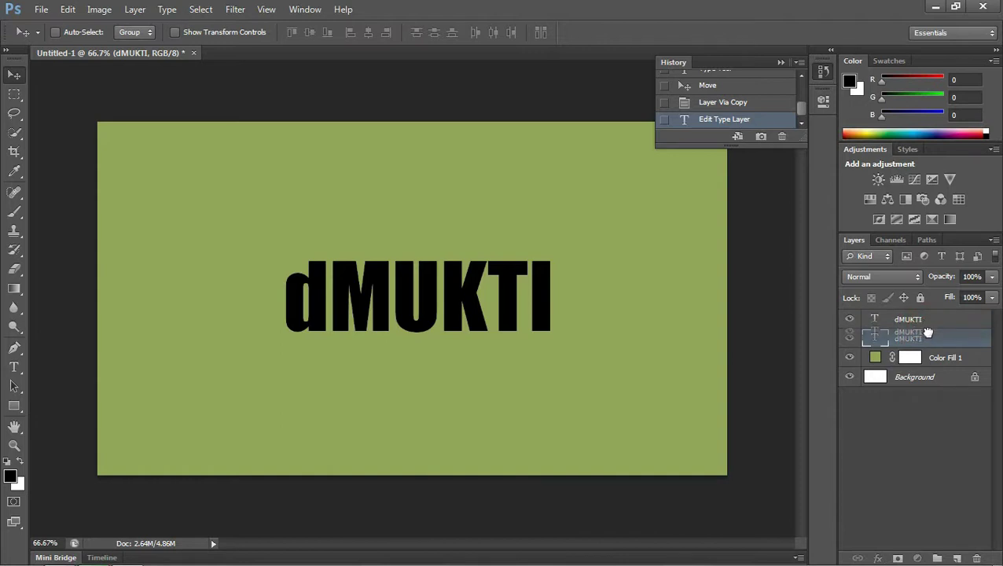
left_click_drag(926, 322, 932, 349)
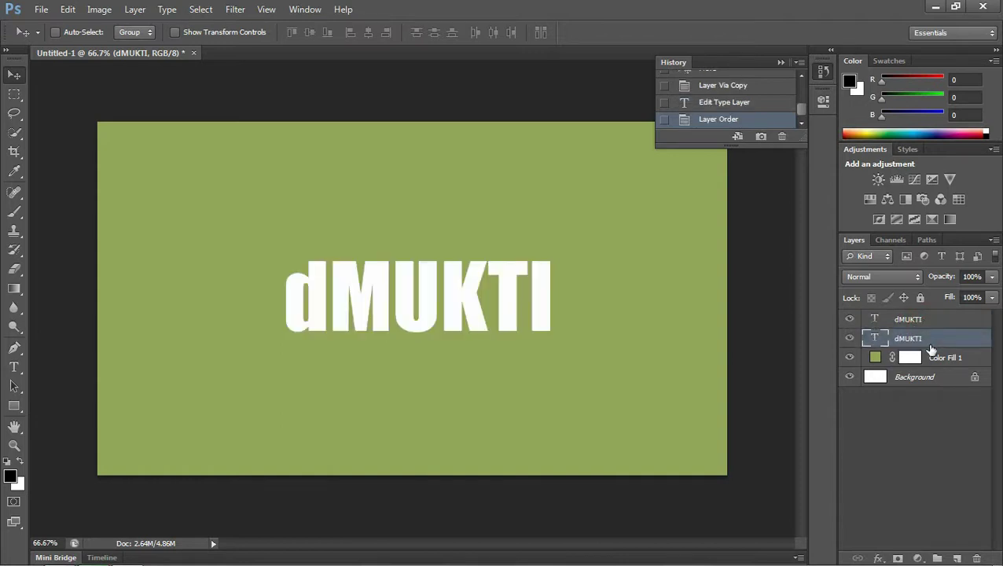
left_click(931, 321)
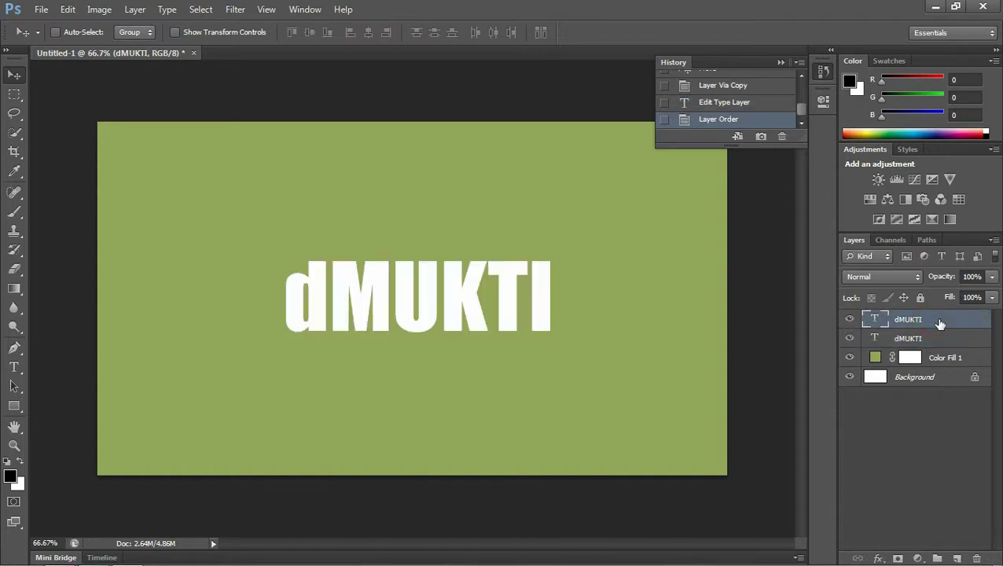
- Rasterize the black dMUKTI layer, duplicate it, and nudge the copy right
right_click(940, 338)
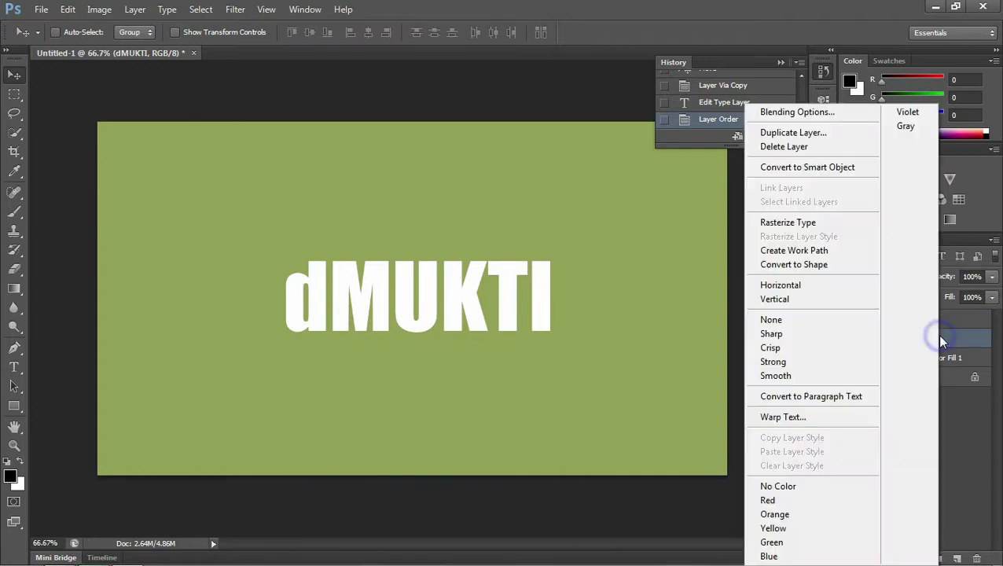
left_click(826, 224)
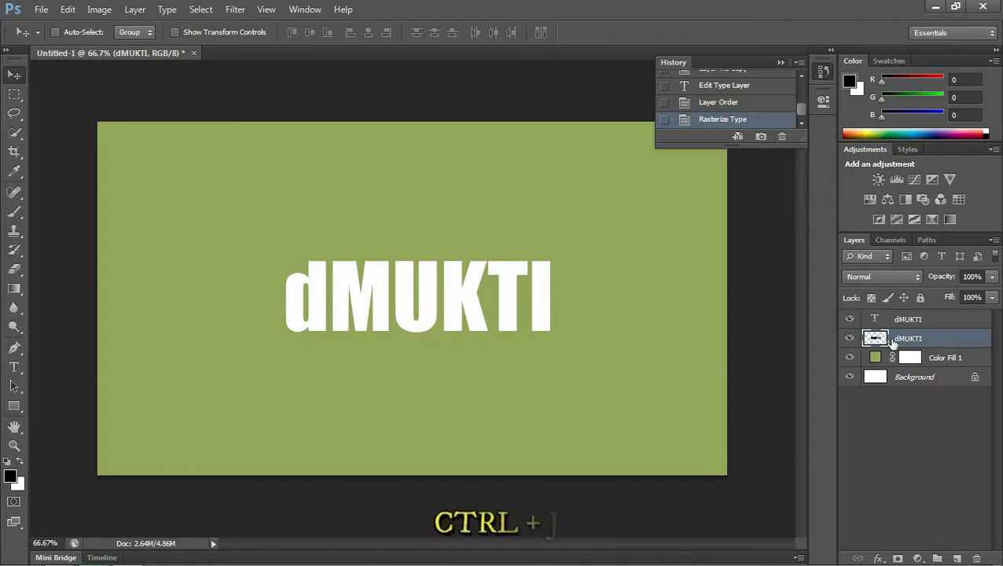
key("ctrl+j")
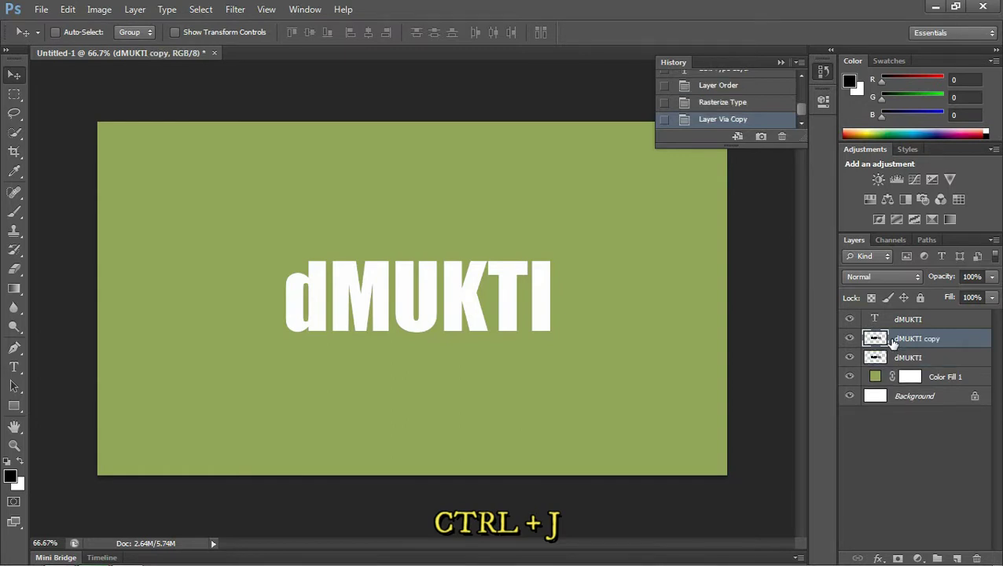
key("Right")
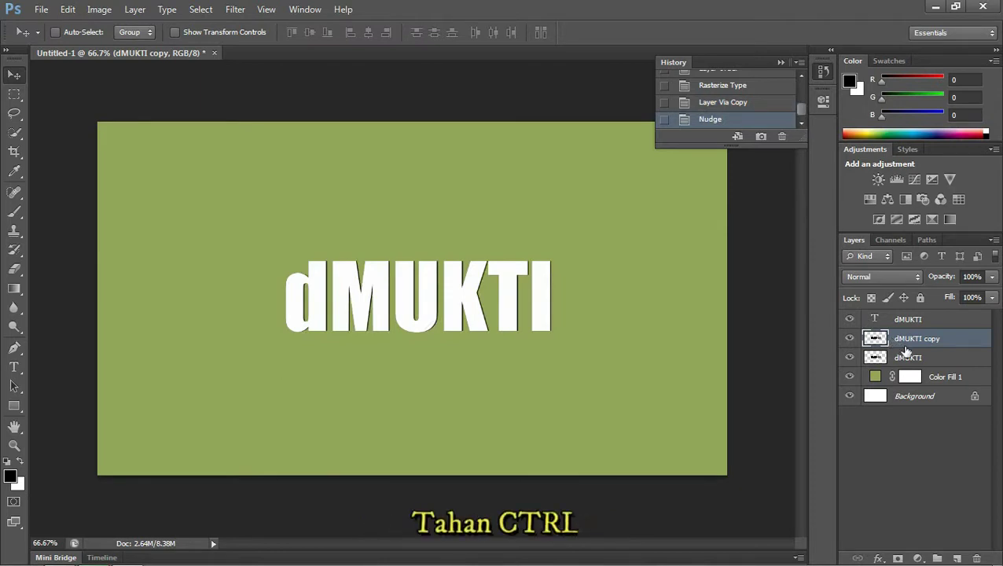
- Merge the black layer with its copy, then twice duplicate and nudge the copy right and down
left_click(912, 357, "ctrl")
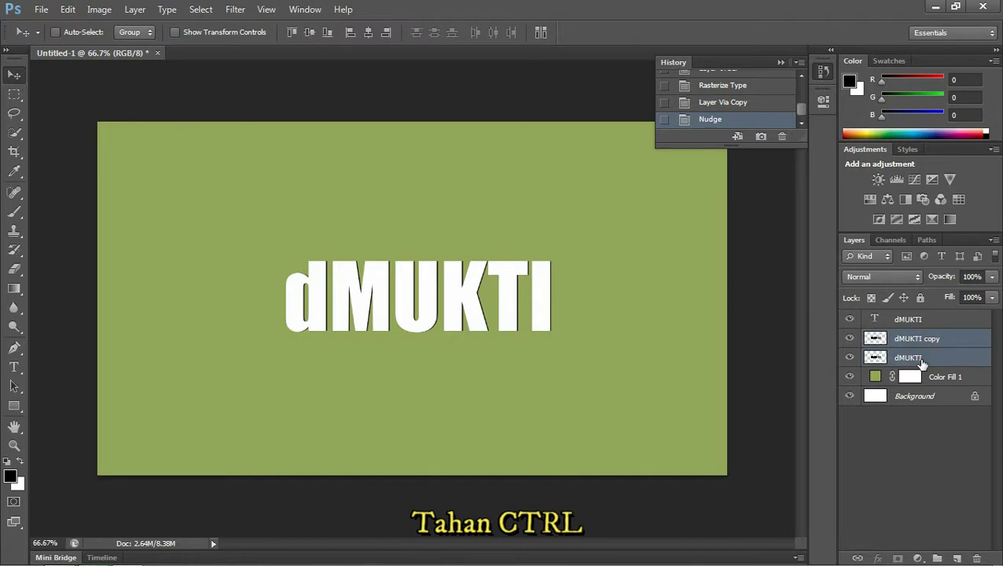
key("ctrl+e")
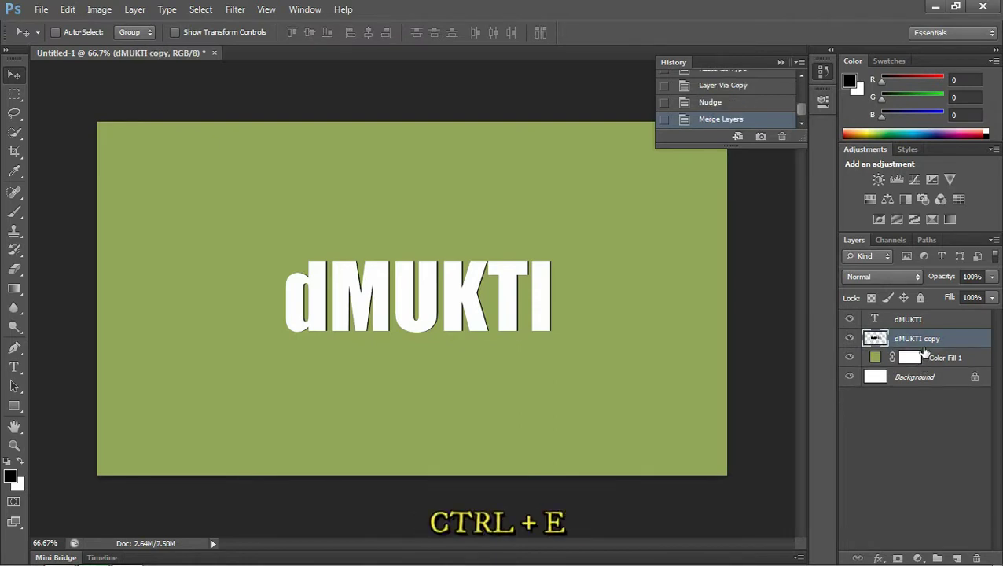
key("ctrl+j")
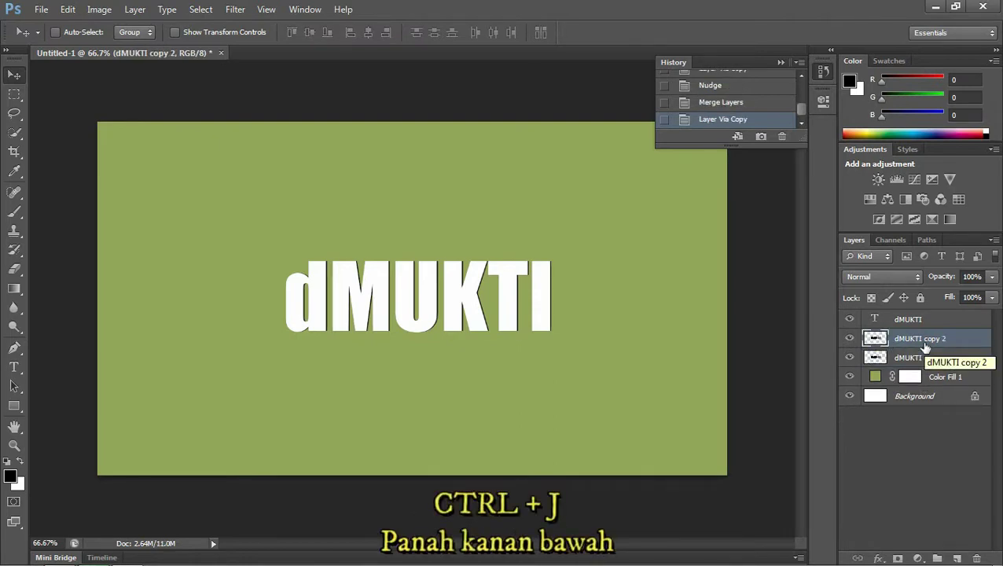
key("Right")
key("Down")
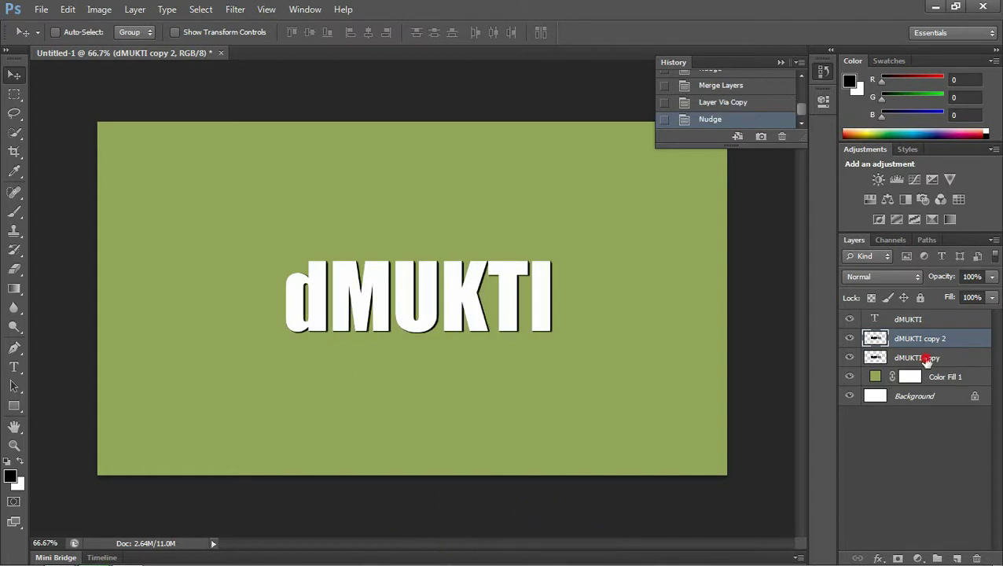
key("ctrl+e")
key("ctrl+j")
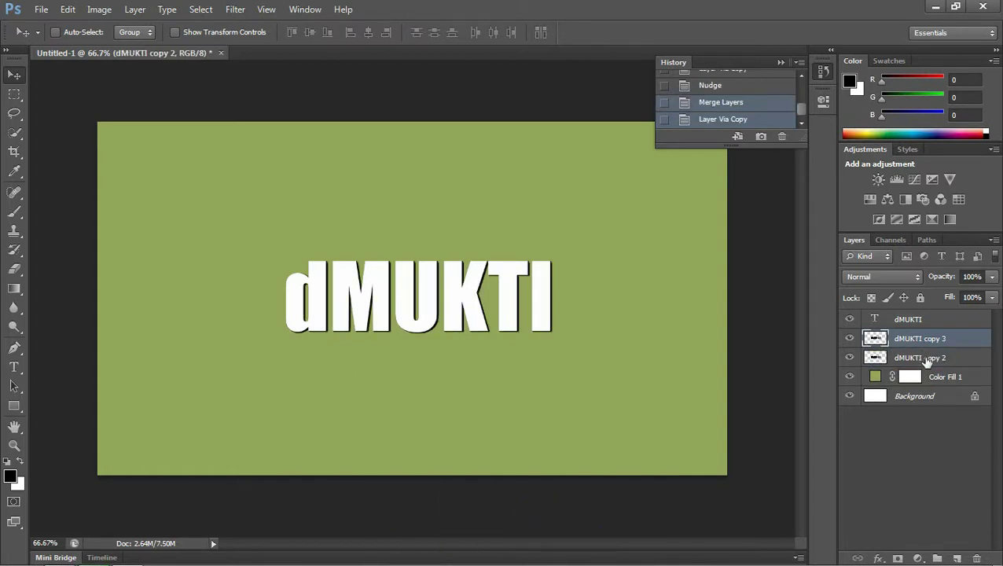
key("Right")
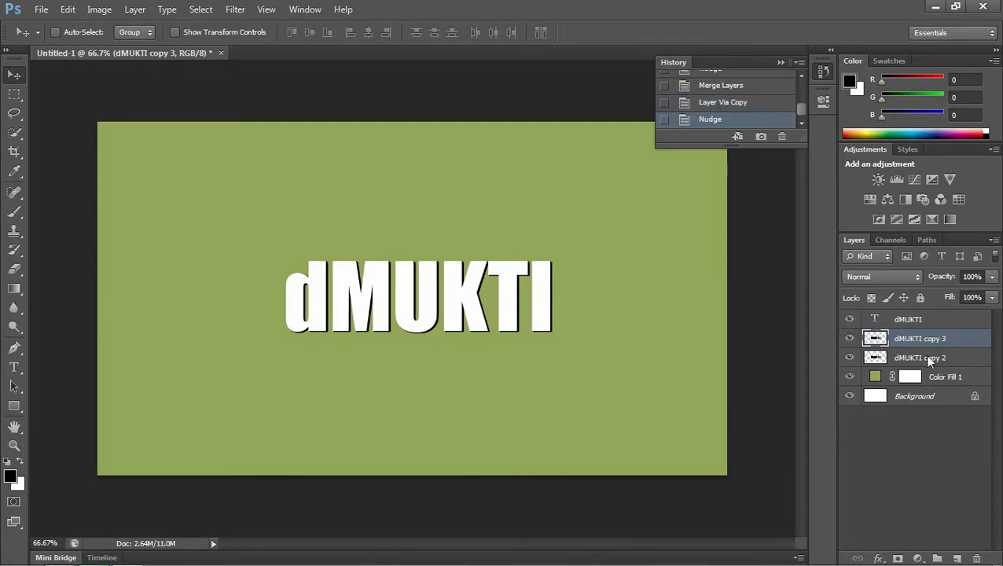
key("Down")
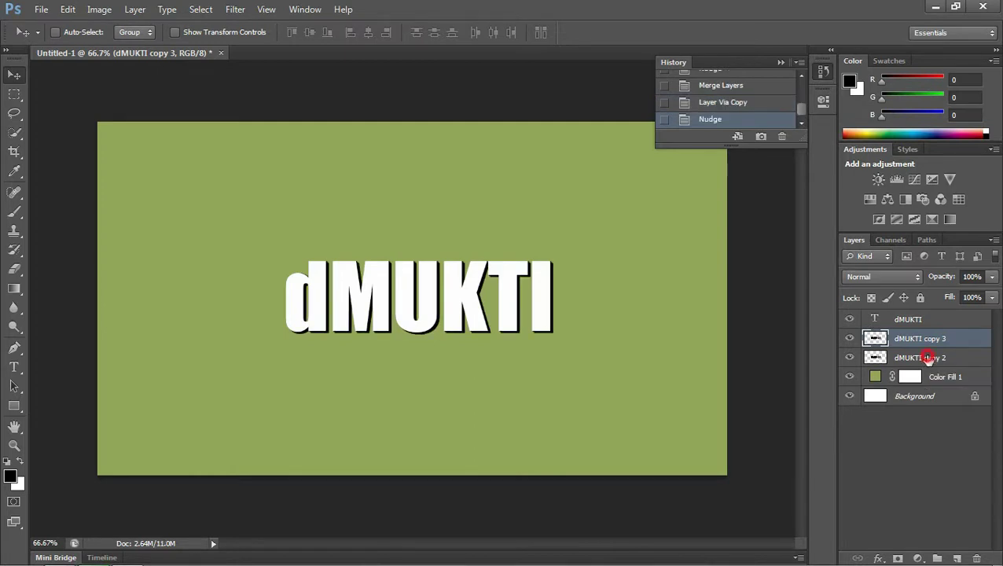
- Merge dMUKTI copy 2 with copy 3, duplicate, and nudge the copy right twice and down
left_click(929, 358, "shift")
key("ctrl+e")
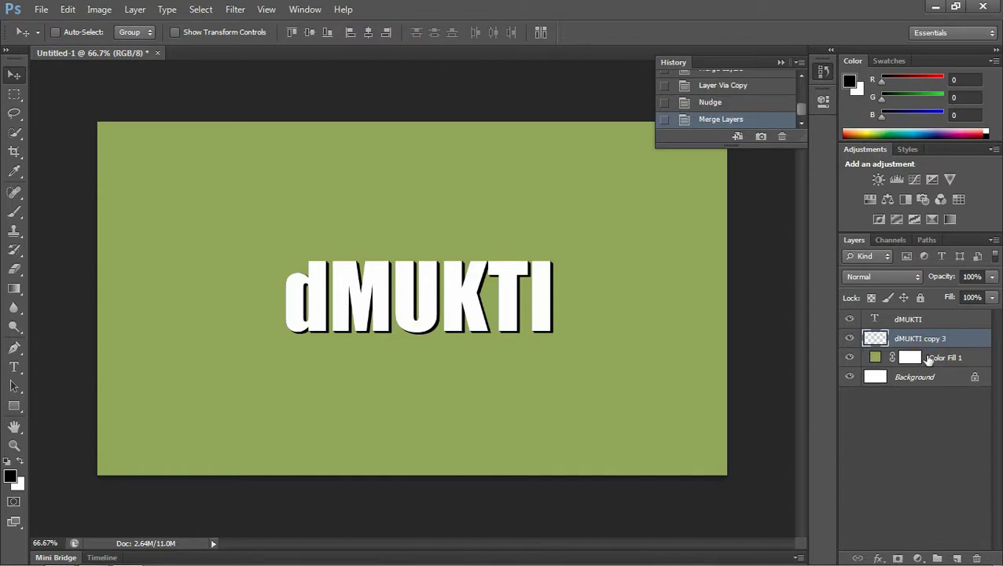
key("ctrl+j")
key("Right")
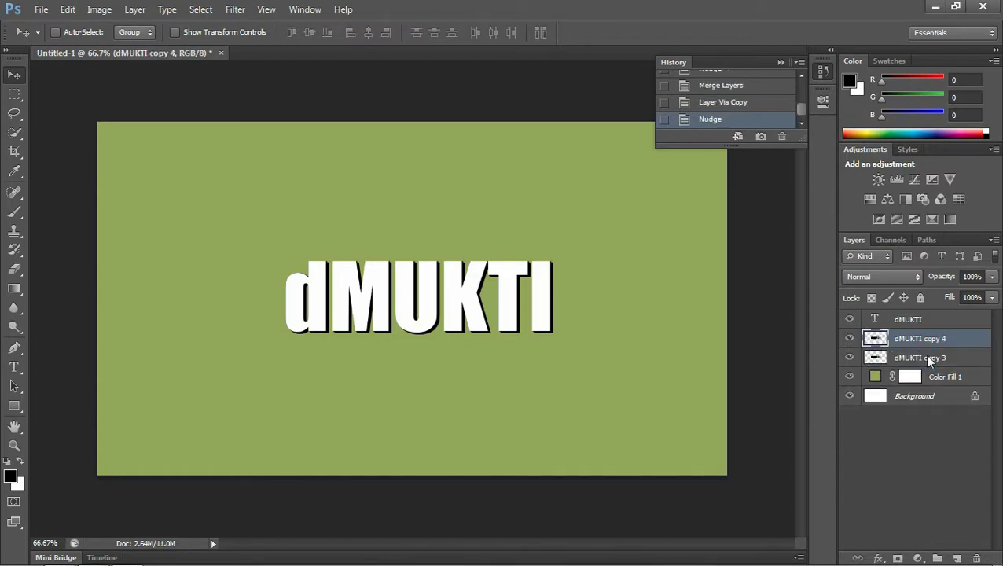
key("Right")
key("Down")
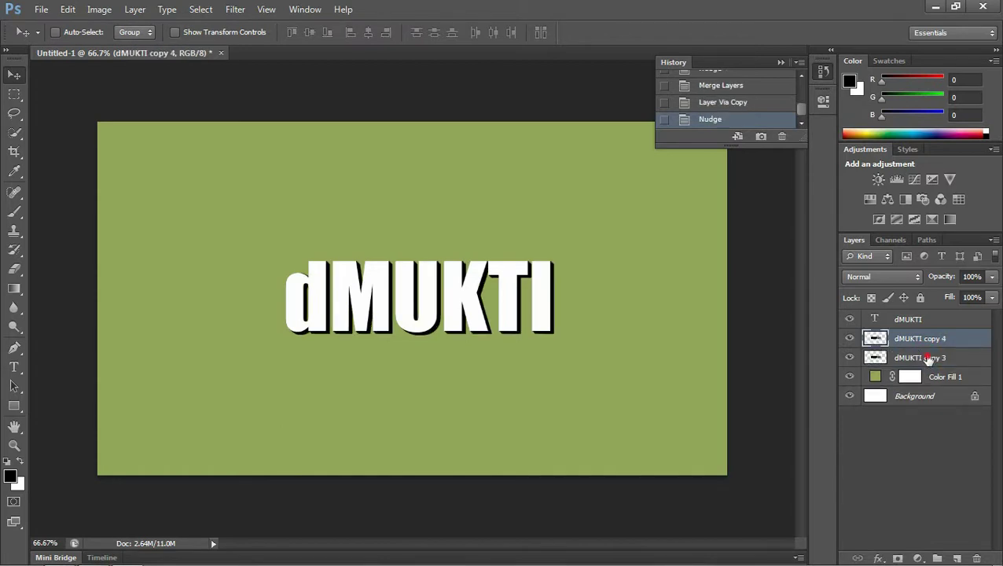
- Merge copies 3–4 and then 4–5, duplicating and nudging each new shadow copy down-right
left_click(928, 358, "shift")
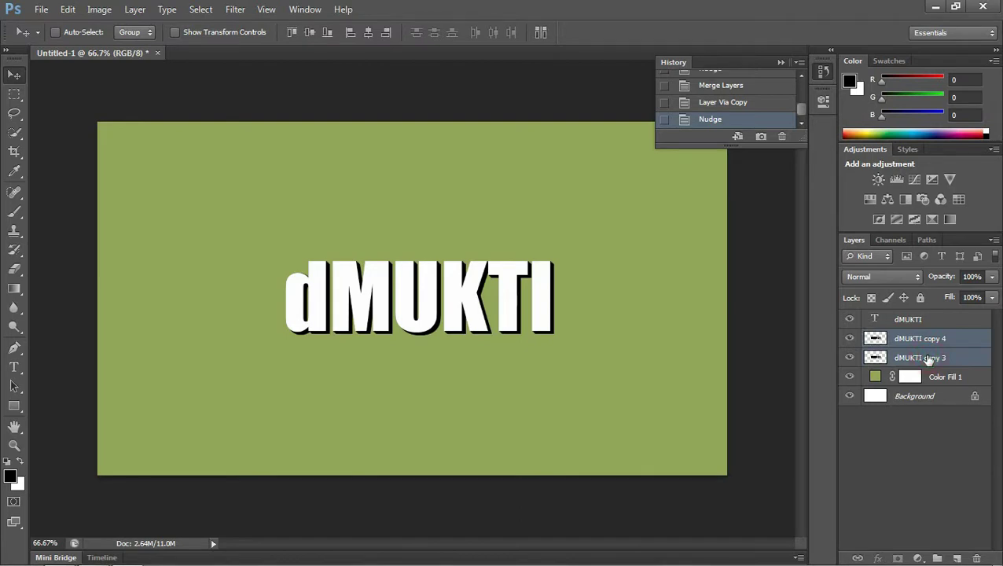
key("ctrl+e")
key("ctrl+j")
key("Down")
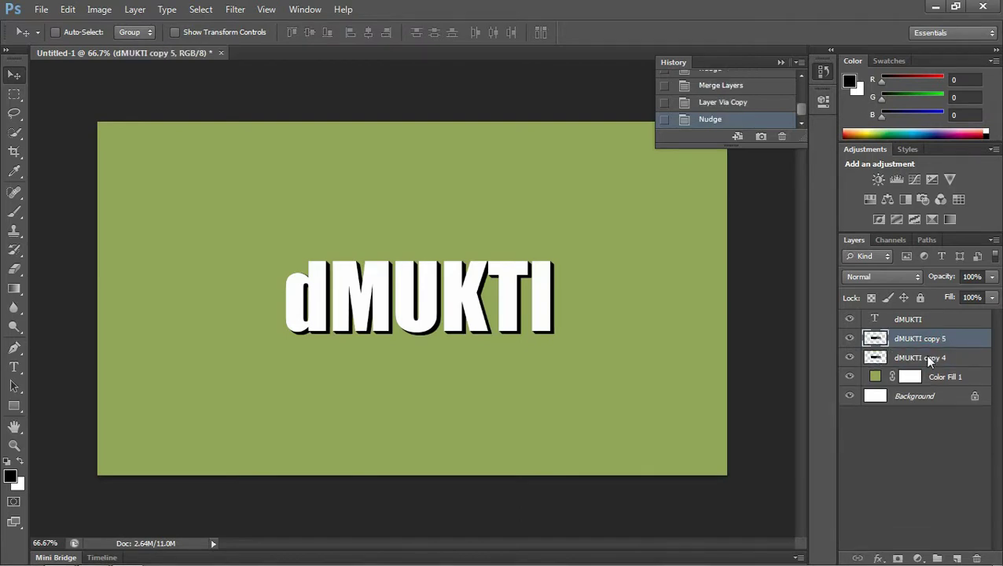
key("Right")
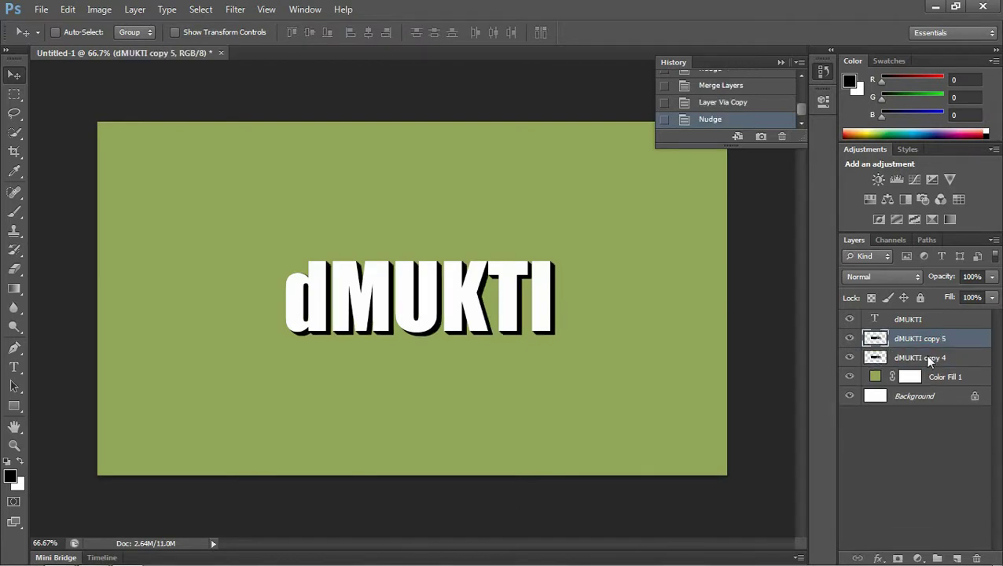
key("Right")
key("Down")
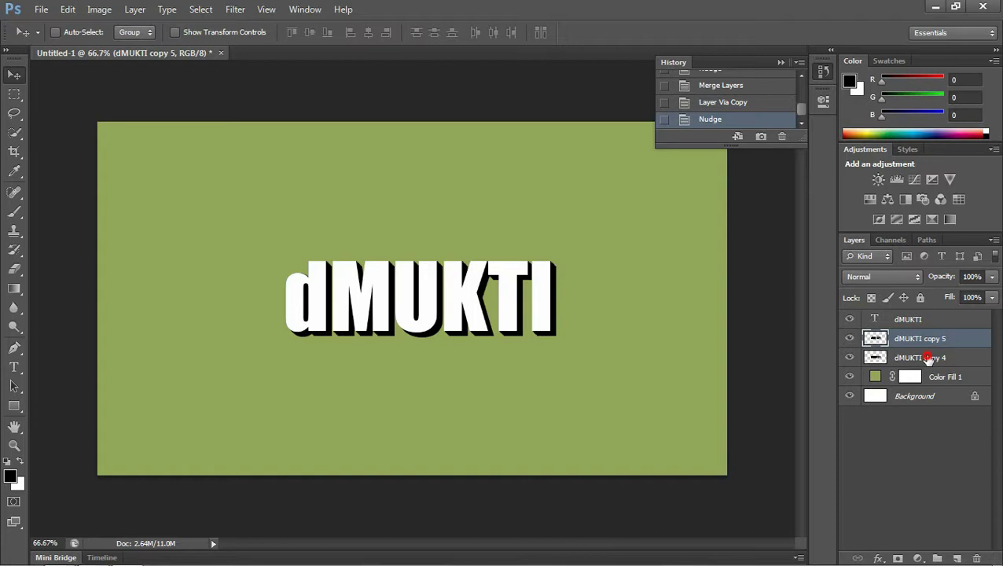
left_click(928, 358, "shift")
key("ctrl+e")
key("ctrl+j")
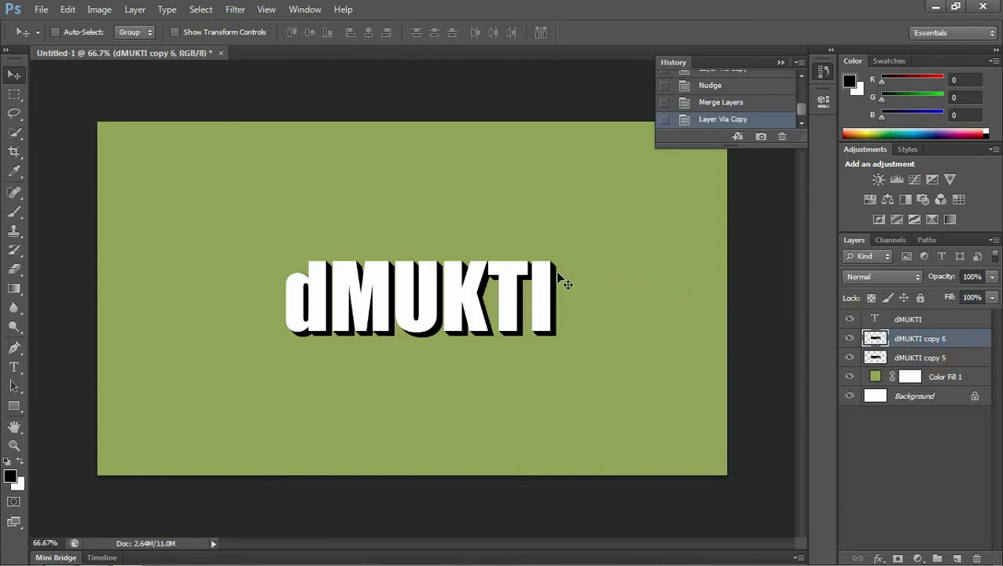
- Merge dMUKTI copy 5 with copy 6, duplicate, and move the new copy down-right
scroll(560, 279, "up", 2)
scroll(561, 280, "up", 2)
scroll(560, 279, "up", 2)
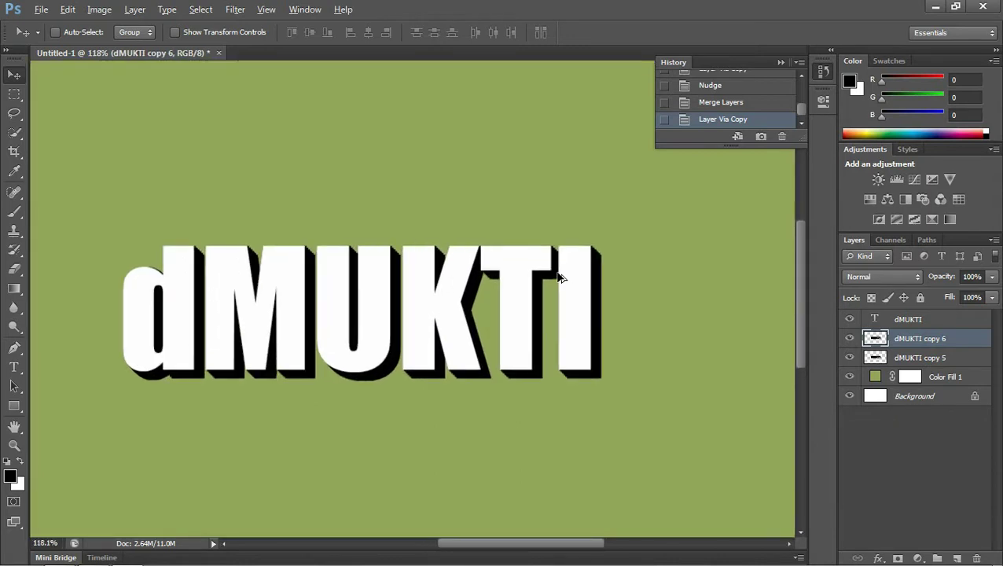
scroll(560, 279, "up", 2)
scroll(560, 279, "up", 1)
scroll(561, 279, "up", 1)
scroll(560, 279, "up", 1)
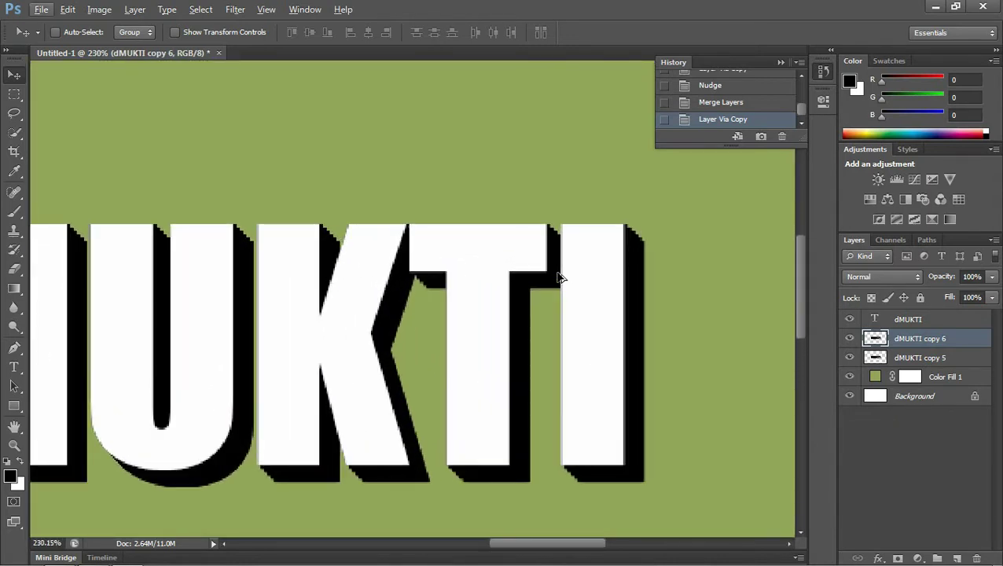
left_click(928, 364, "shift")
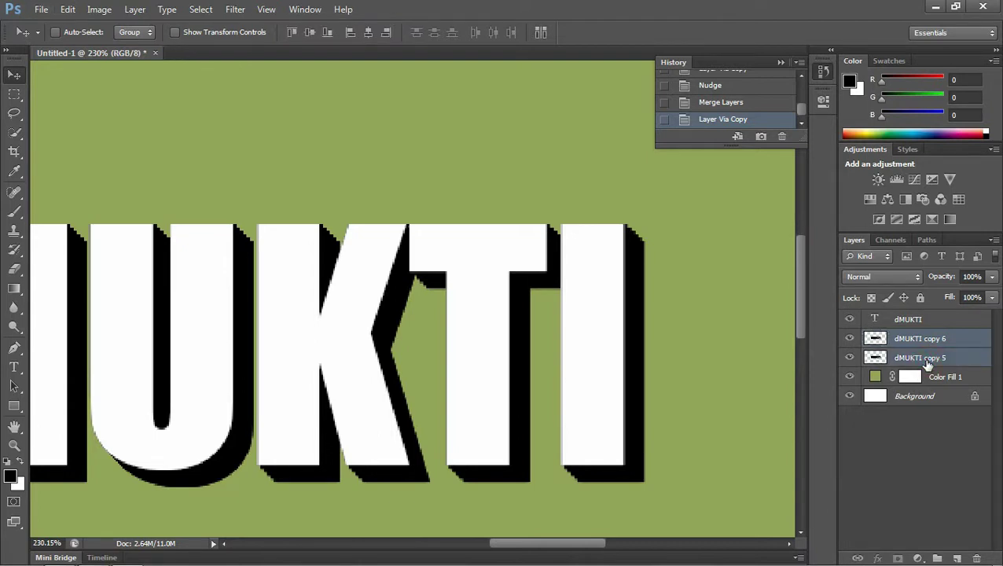
key("ctrl+e")
key("ctrl+j")
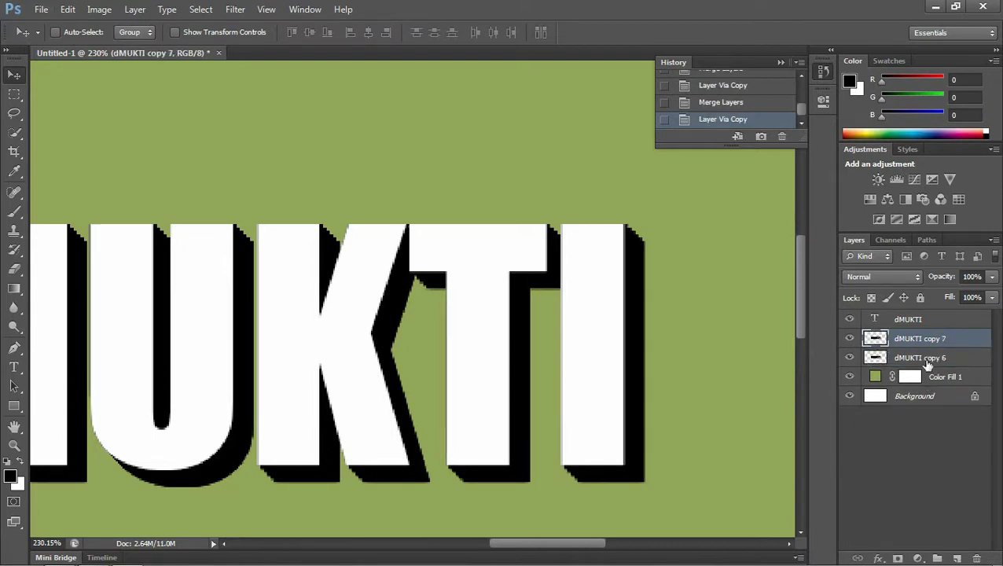
left_click_drag(642, 317, 658, 336)
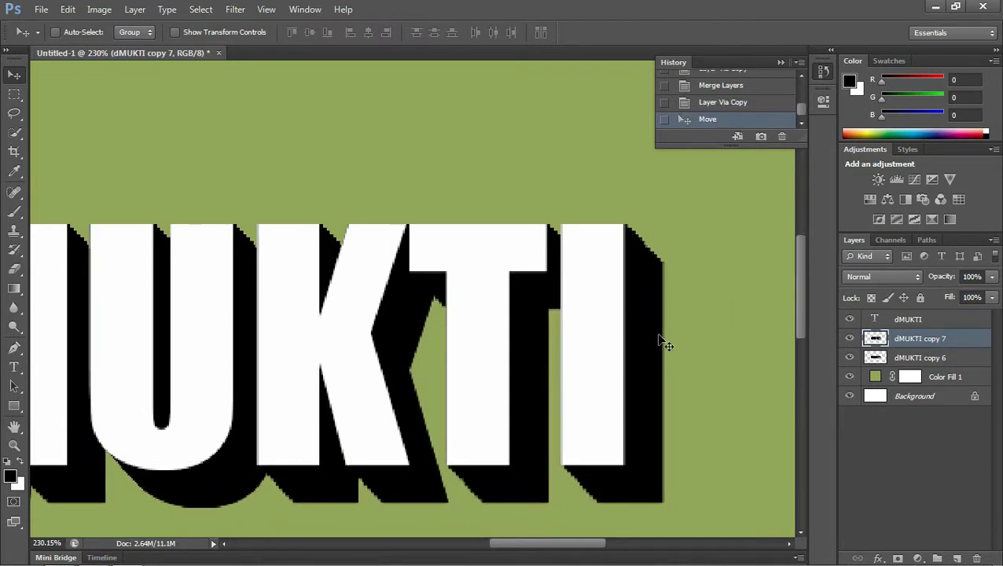
key("Right")
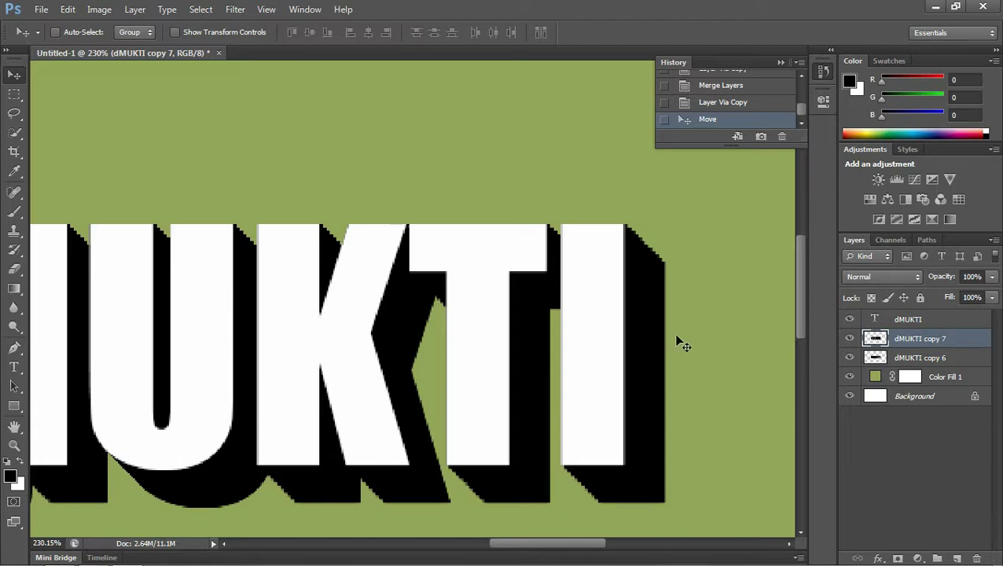
- Merge copies 6 and 7, shift the new duplicate further down-right, and merge it with the layer below
left_click(933, 360, "shift")
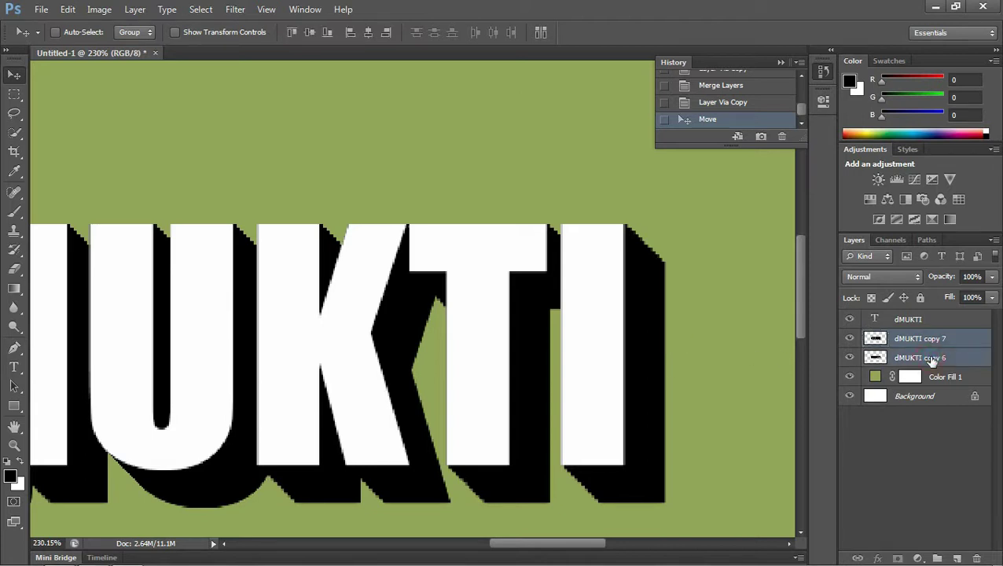
key("ctrl+e")
key("ctrl+j")
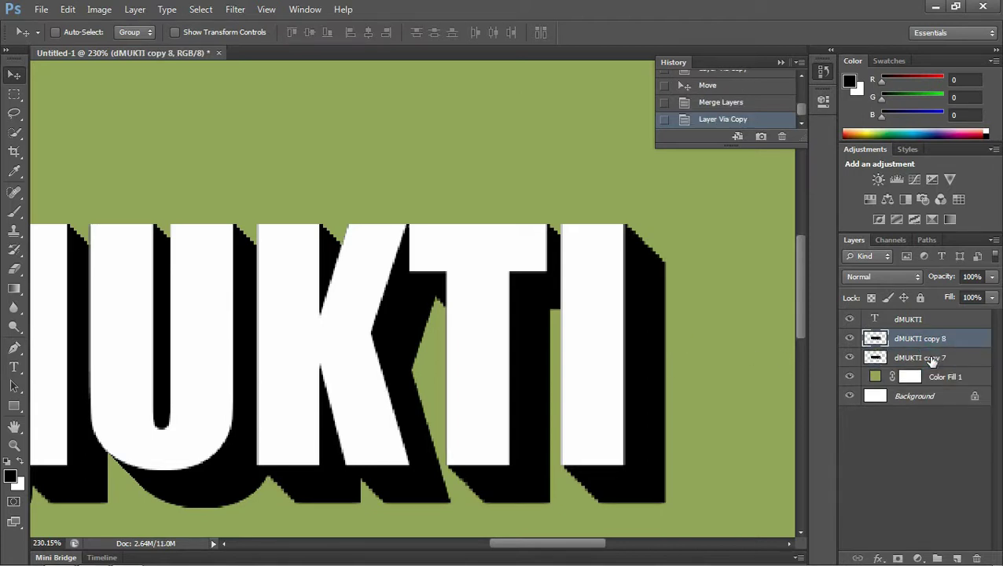
left_click_drag(658, 353, 696, 395)
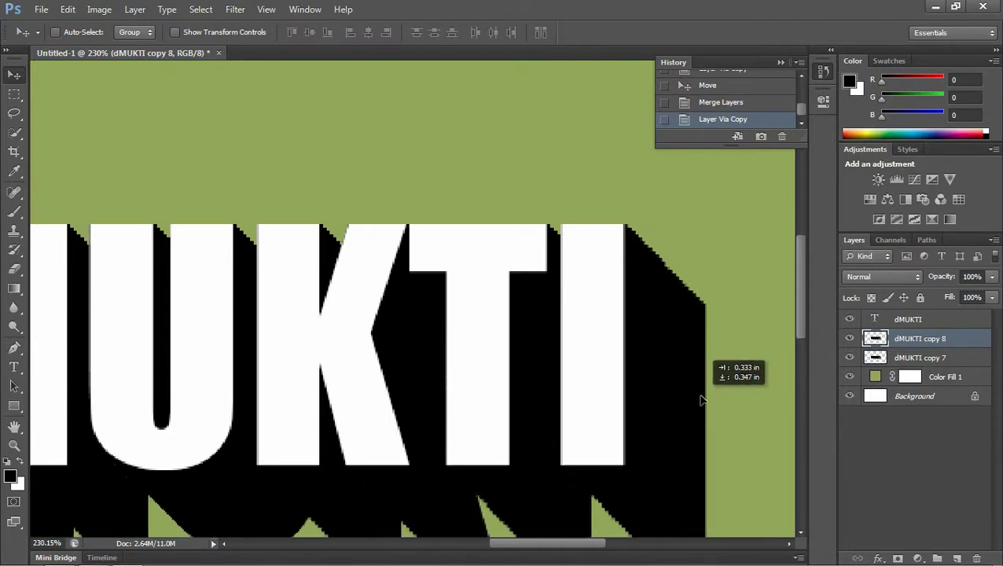
left_click_drag(697, 396, 703, 401)
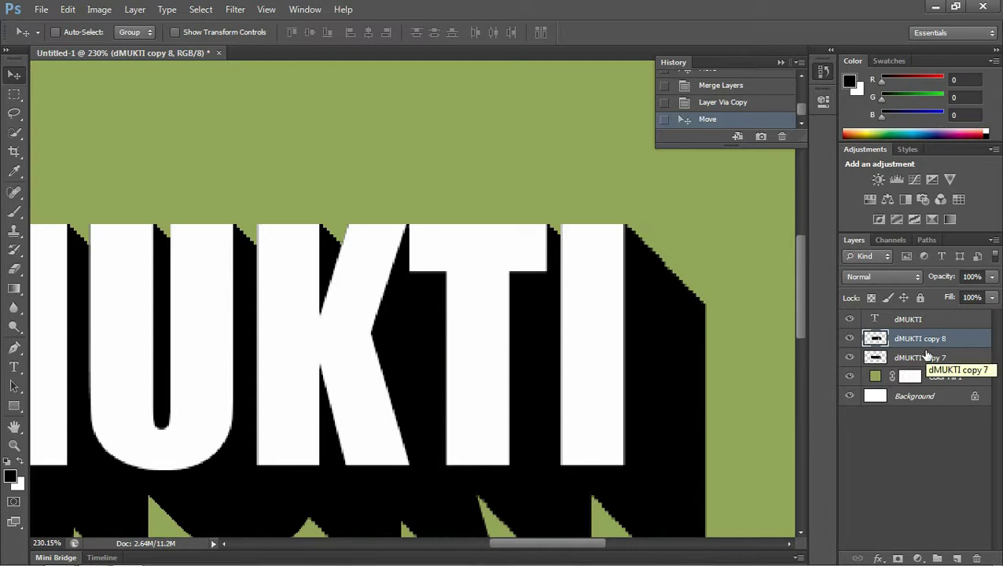
left_click(929, 358, "shift")
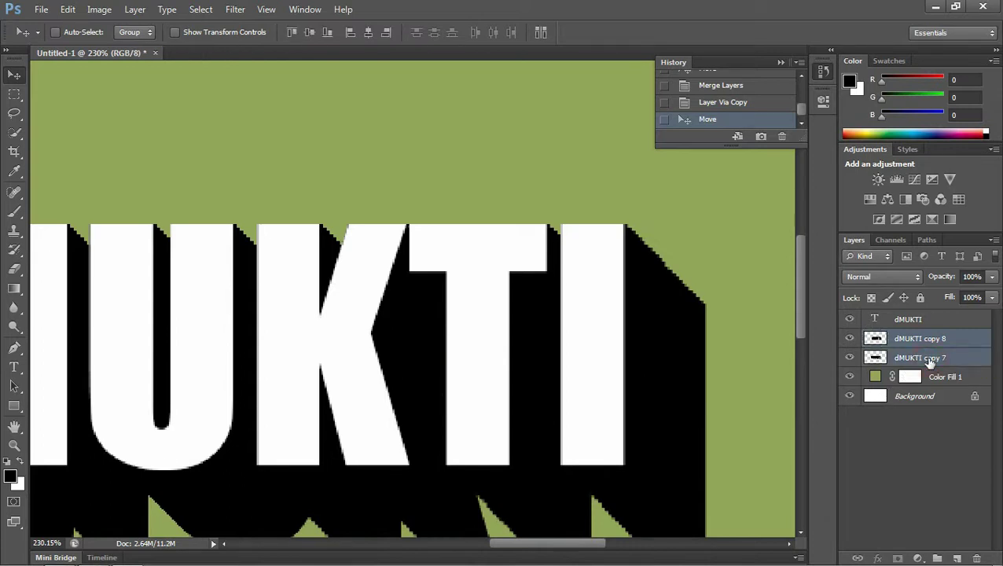
left_click(929, 345)
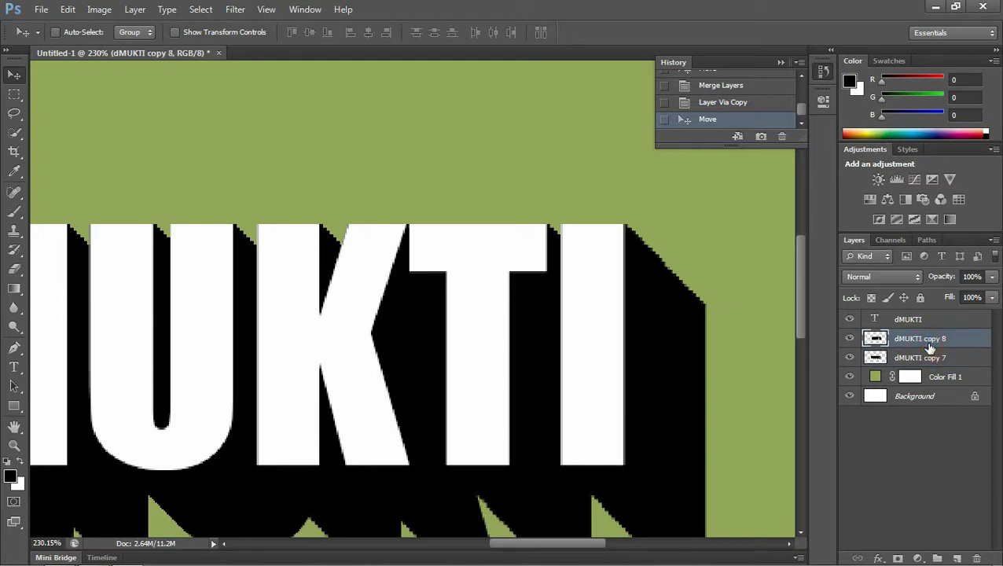
key("Down")
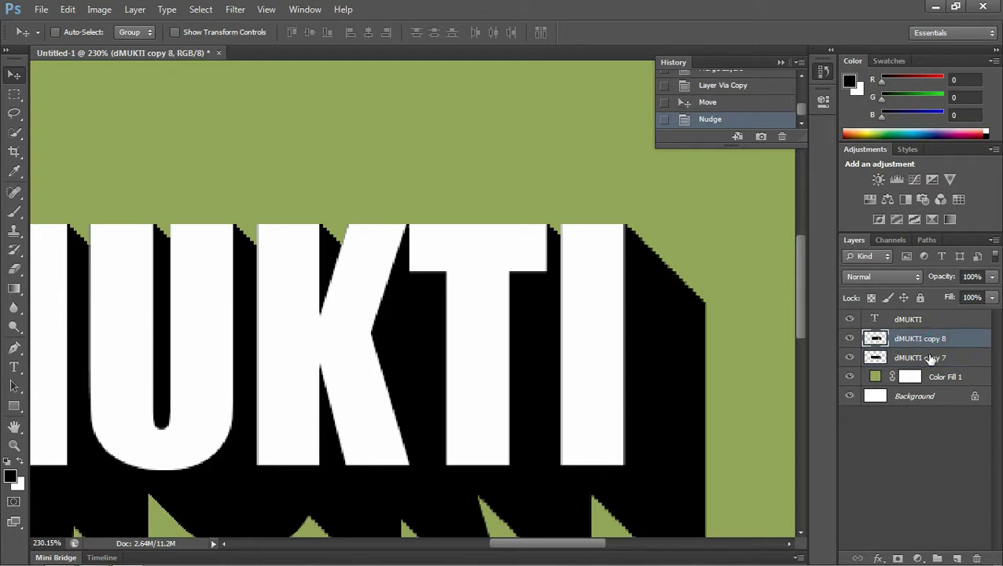
left_click(930, 358, "shift")
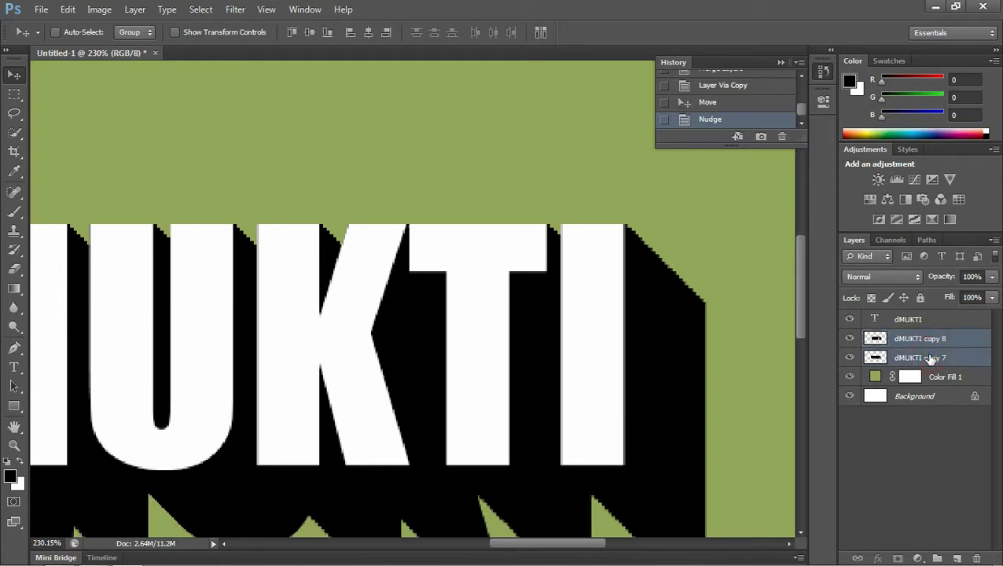
key("ctrl+e")
- Duplicate the merged shadow, drag the copy far down-right, and merge the two layers
key("ctrl+j")
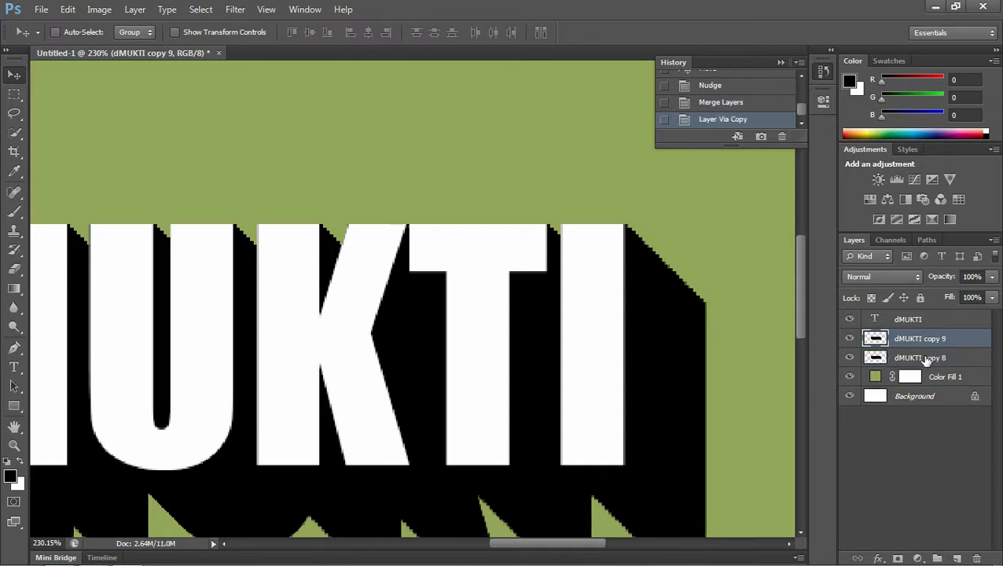
left_click_drag(706, 370, 781, 463)
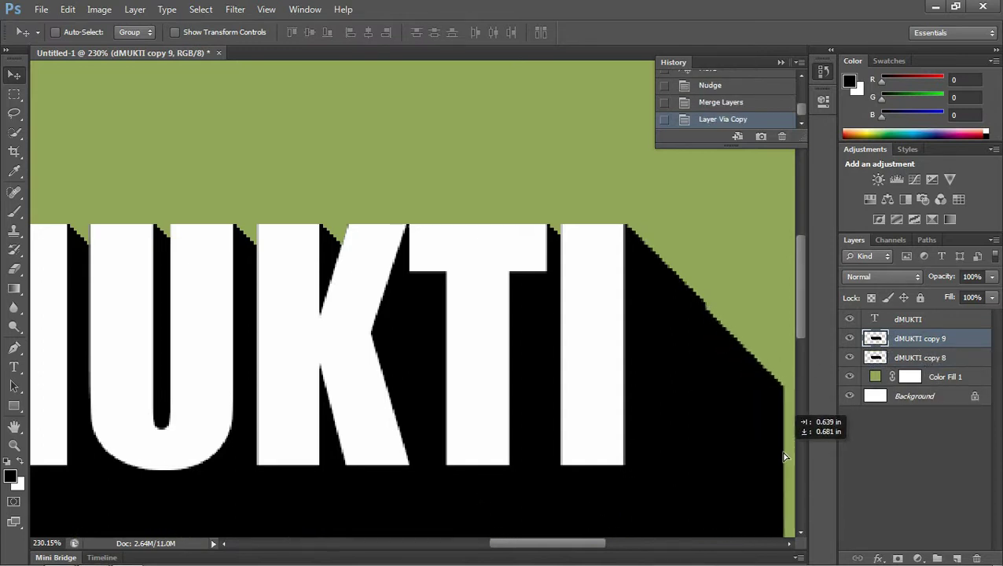
left_click_drag(780, 463, 776, 461)
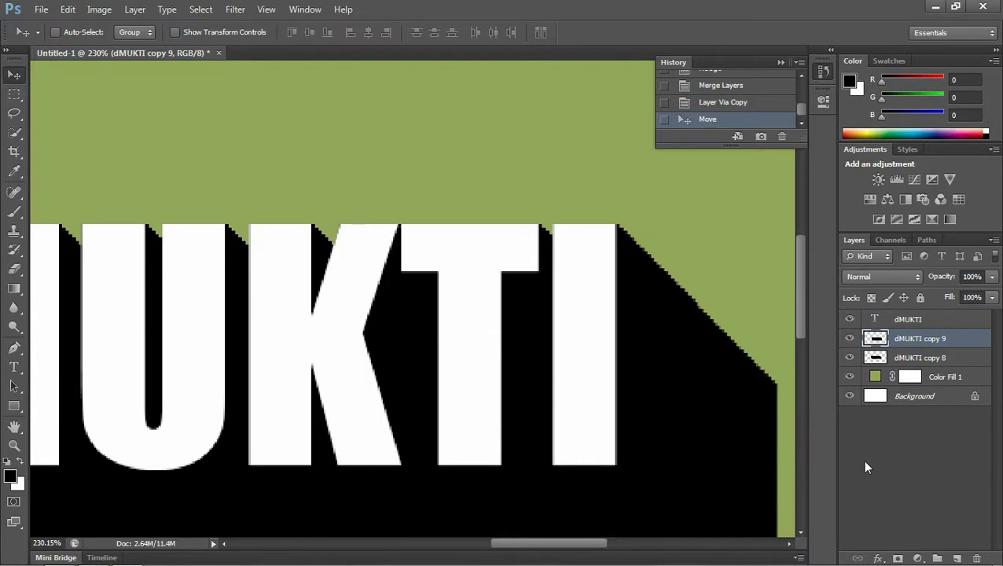
left_click(932, 360, "shift")
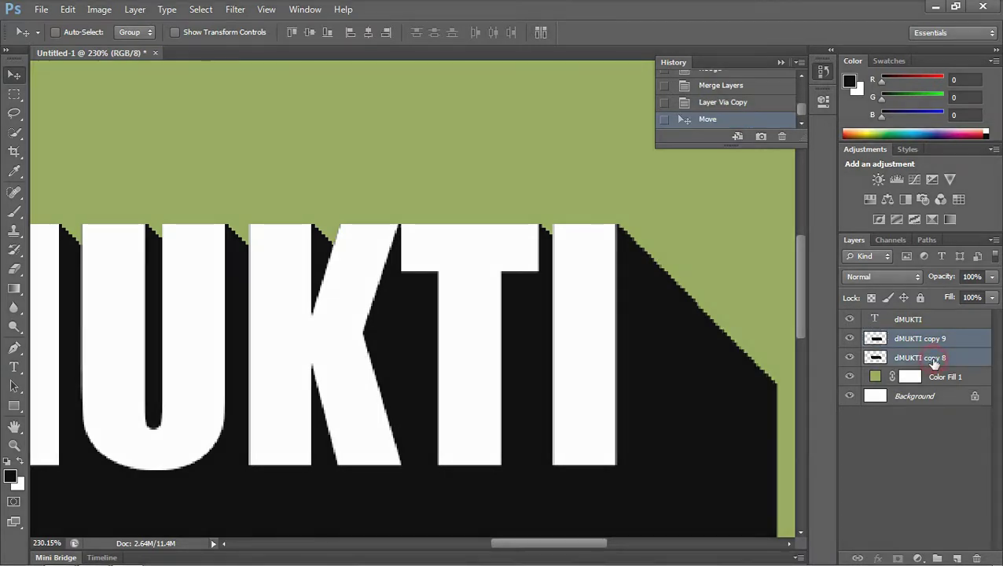
key("ctrl+e")
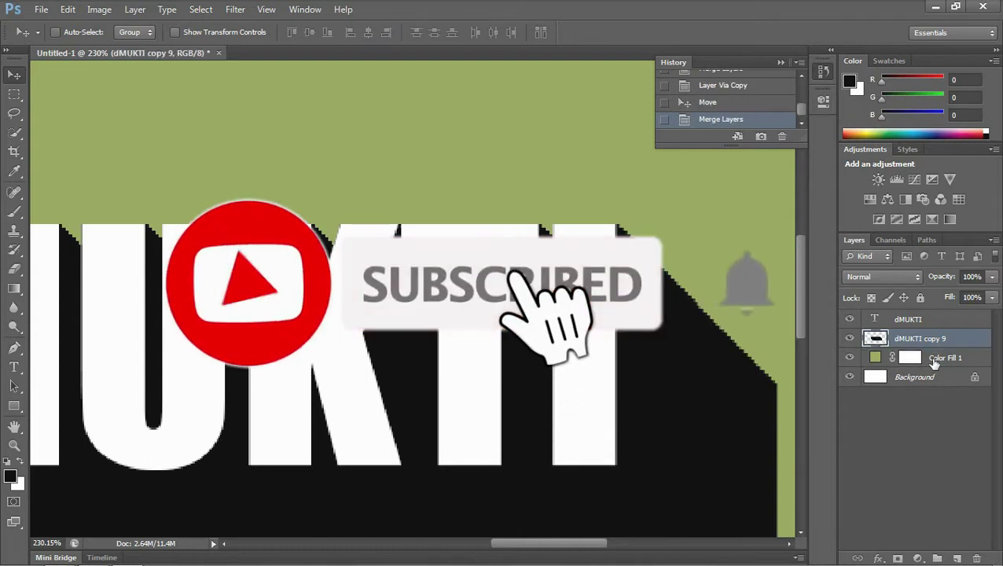
- Make another shadow copy, drag it further down-right with small nudges, and merge it in
key("ctrl+j")
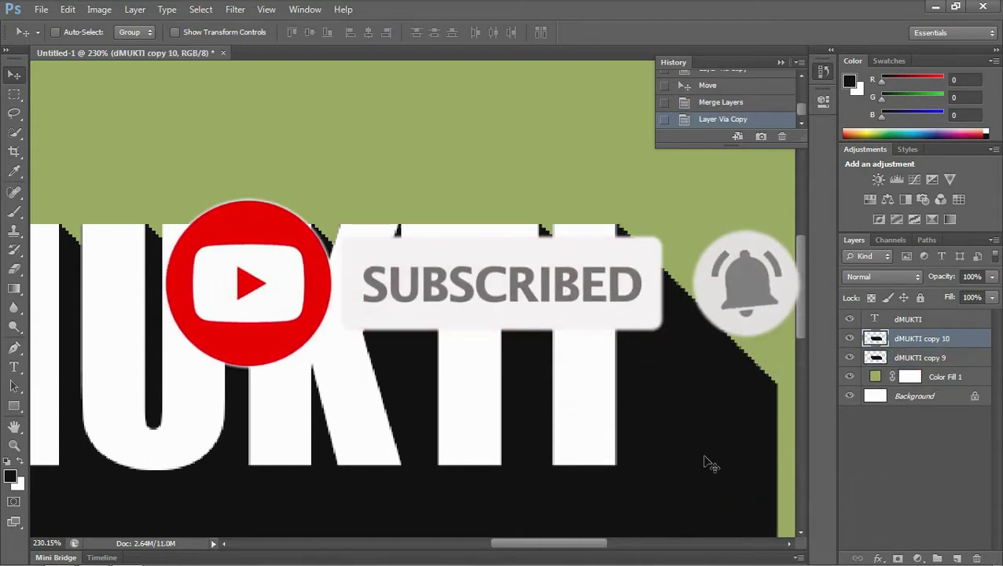
scroll(710, 466, "down", 2)
scroll(712, 462, "down", 1)
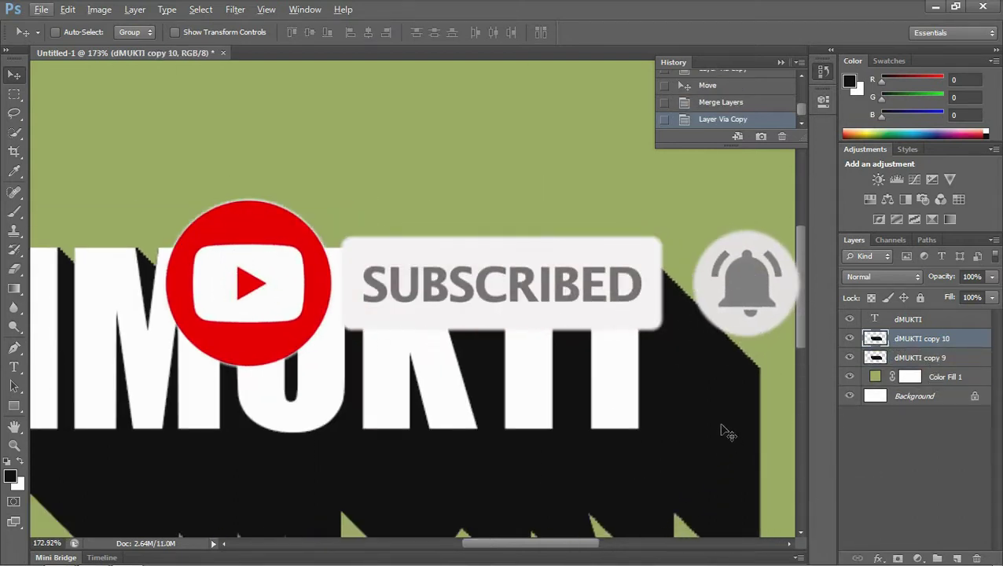
scroll(595, 543, "right", 5)
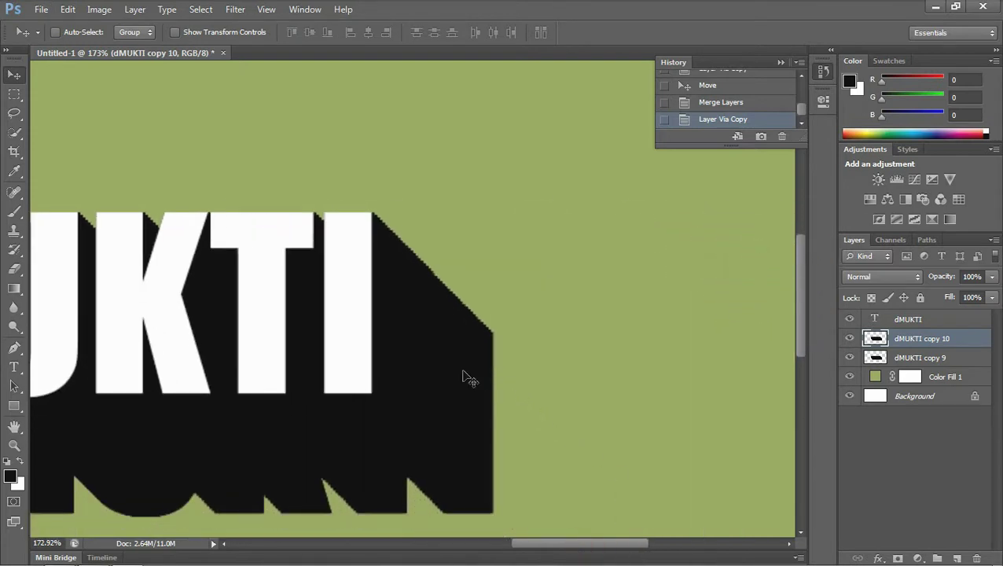
left_click_drag(466, 376, 585, 496)
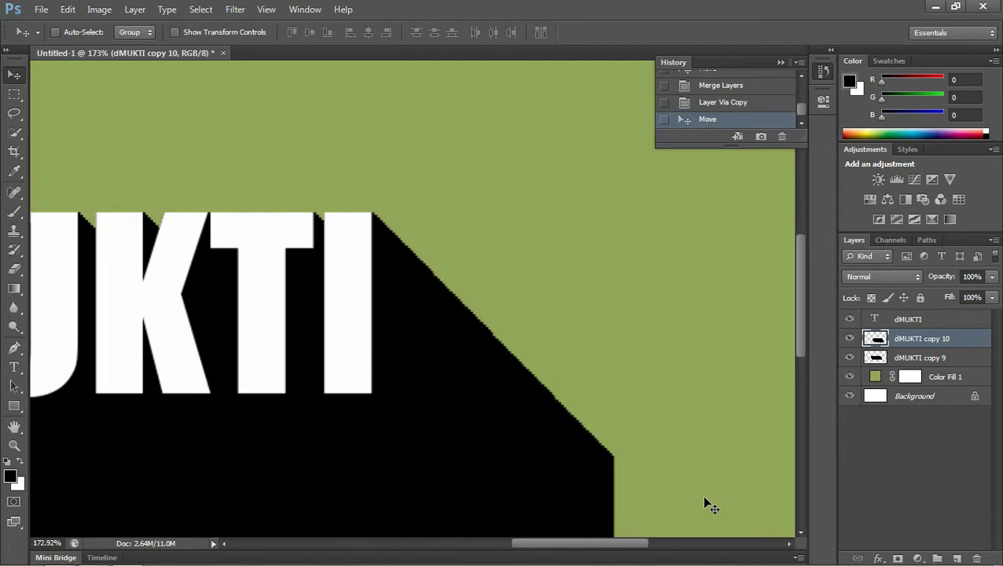
key("Left")
key("Down")
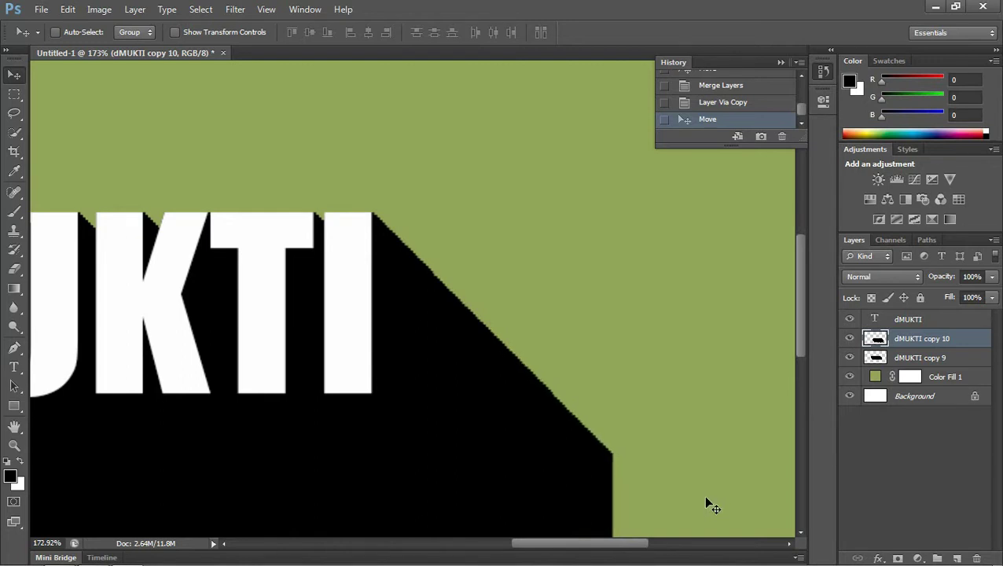
left_click(925, 359, "shift")
key("ctrl+e")
- Duplicate the shadow again and drag the copy down-right to extend the diagonal band
key("ctrl+j")
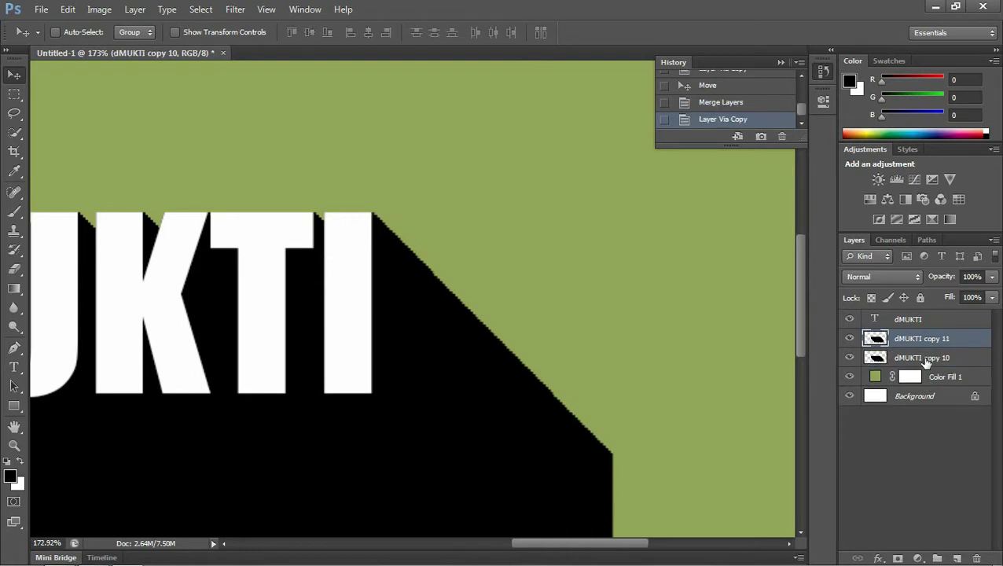
scroll(682, 426, "down", 5)
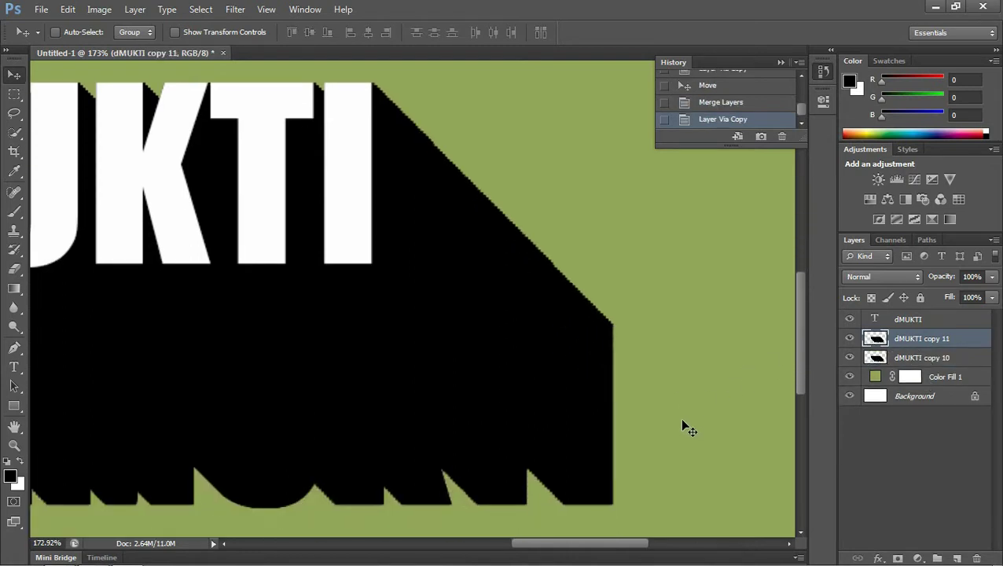
mouse_move(544, 344)
left_mouse_down()
mouse_move(732, 555)
mouse_move(726, 483)
left_mouse_up()
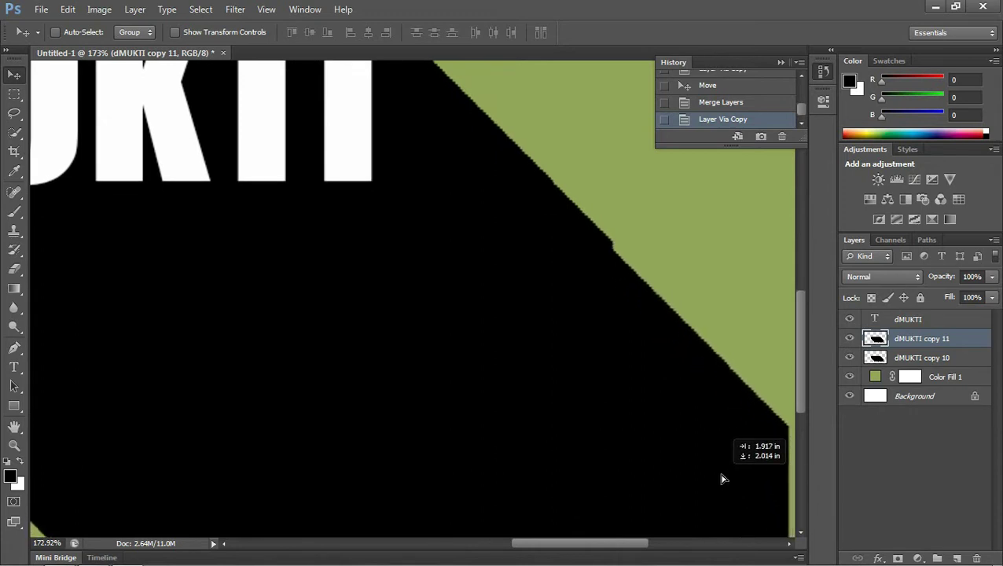
left_click_drag(727, 482, 723, 473)
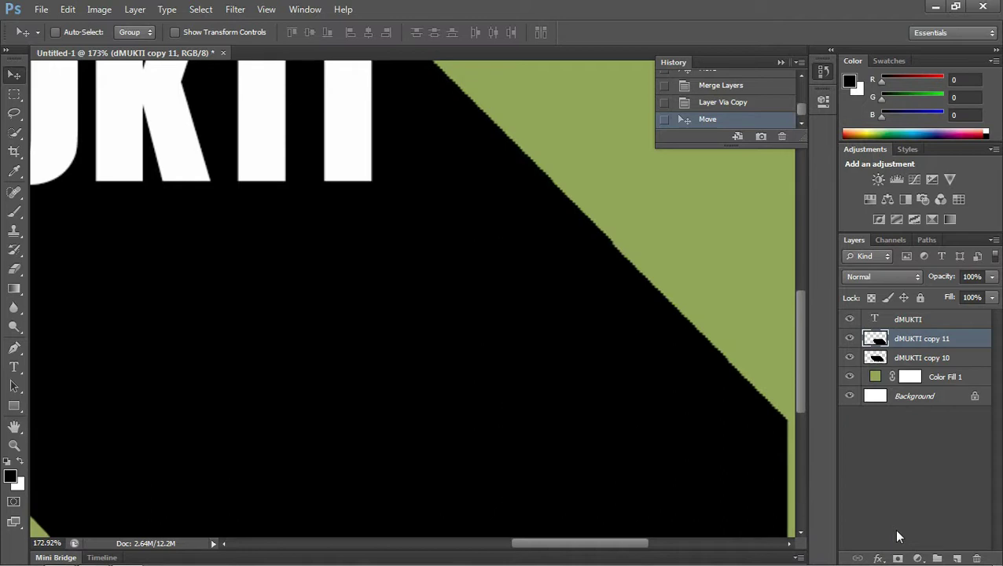
- Merge dMUKTI copy 10 and copy 11 into one shadow layer and add a layer mask
scroll(713, 372, "down", 3)
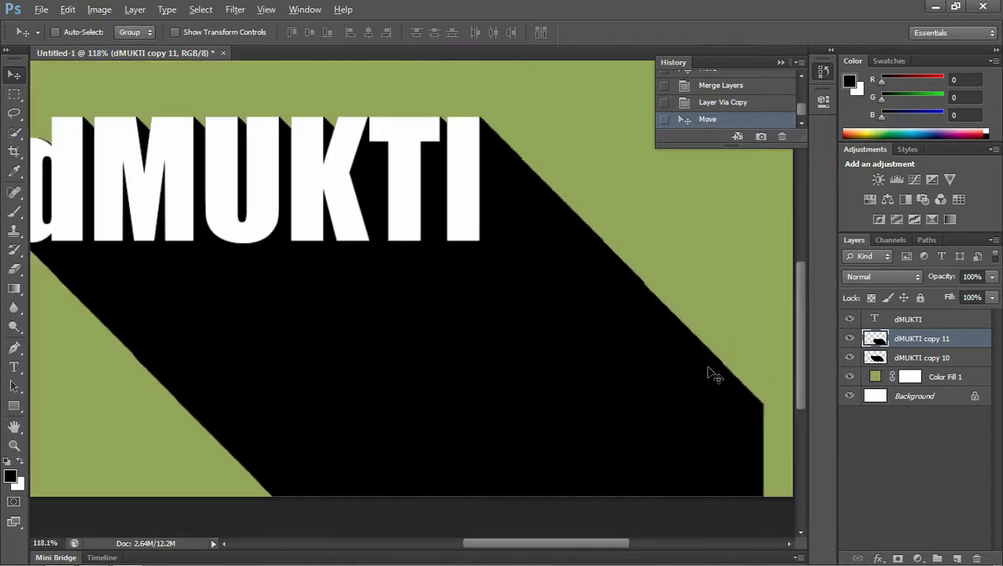
scroll(712, 372, "down", 3)
scroll(710, 372, "down", 1)
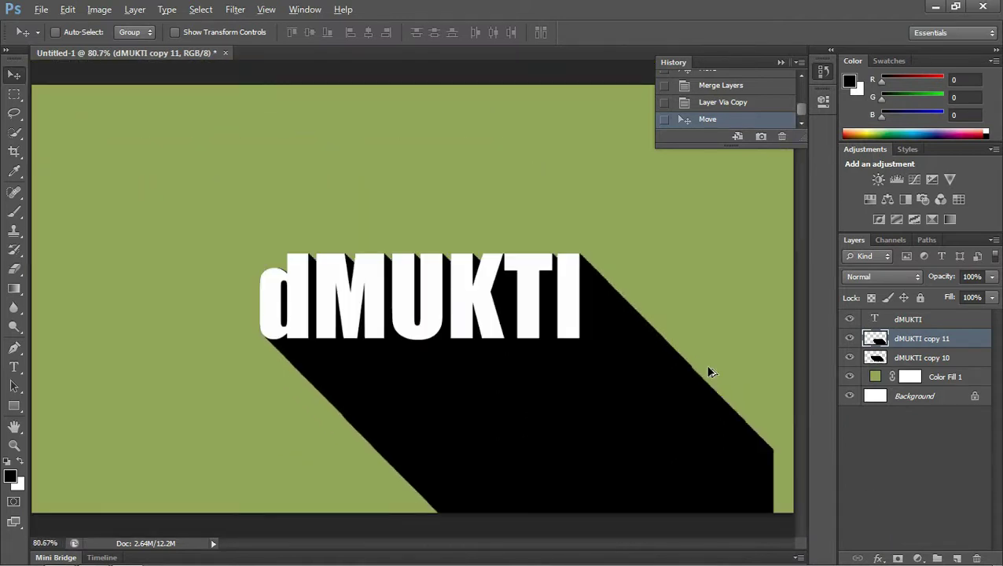
left_click(920, 357, "shift")
key("ctrl+e")
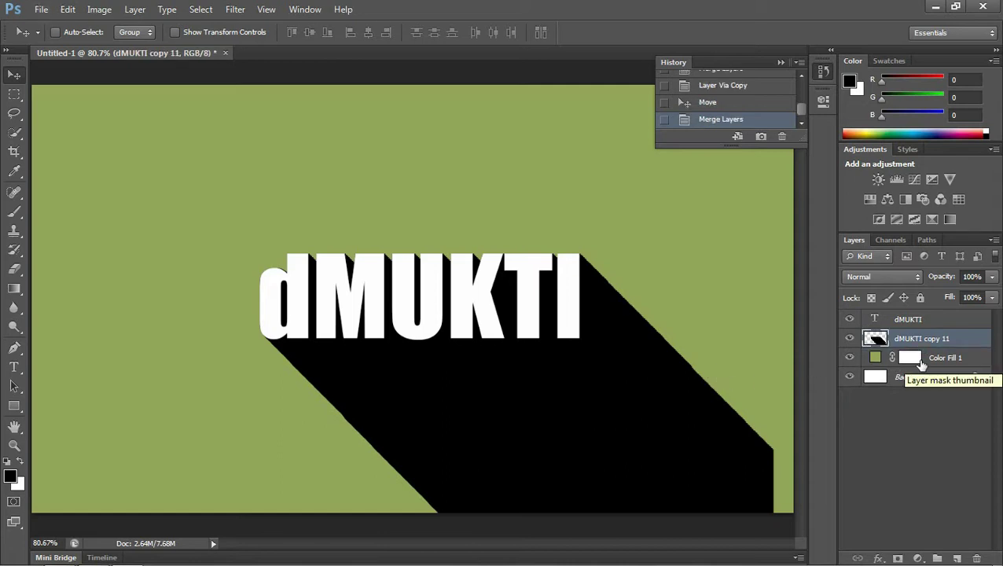
left_click(898, 559)
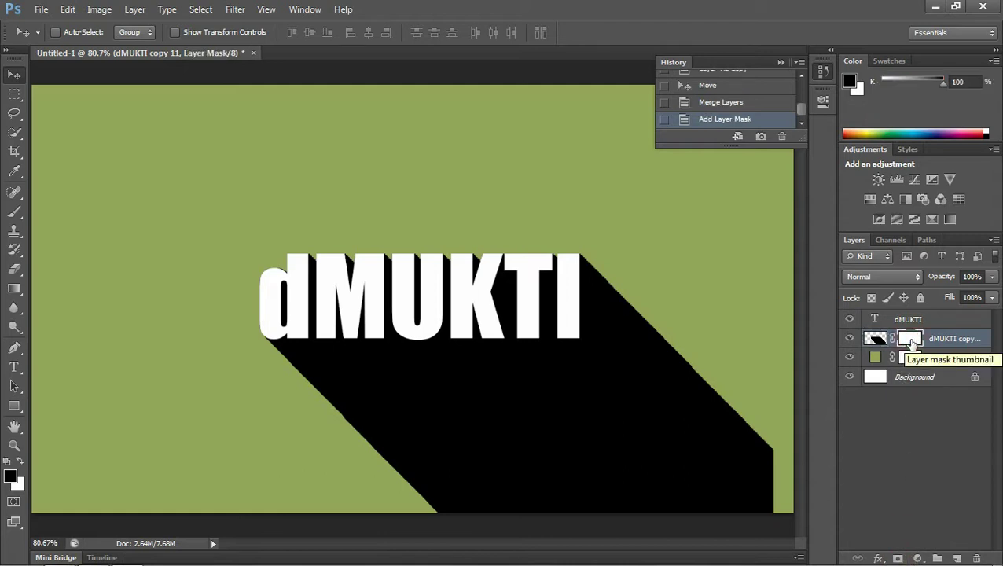
- Paint black on the shadow's mask with a soft 300 px, 5% hardness brush to fade its end
left_click(20, 216)
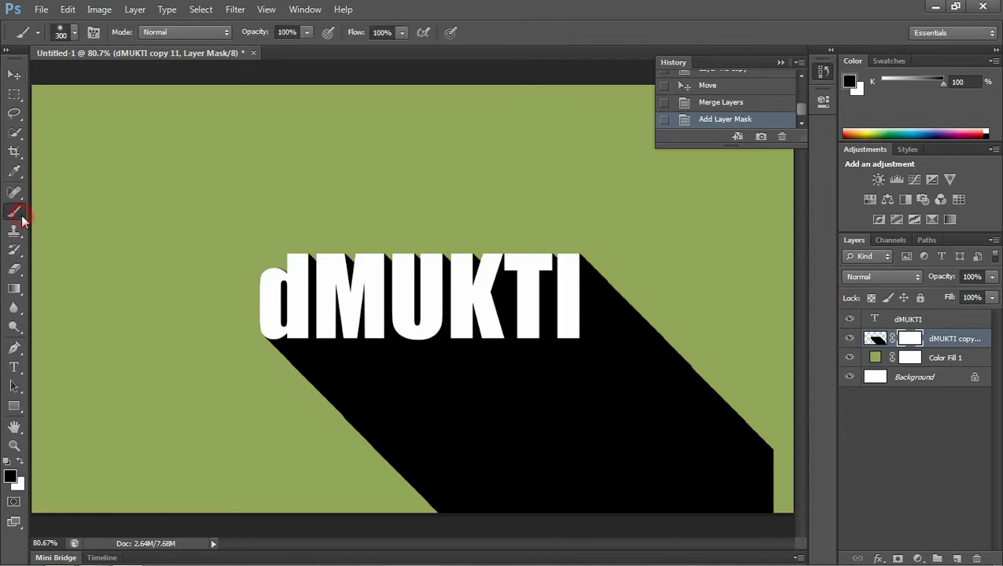
left_click(73, 34)
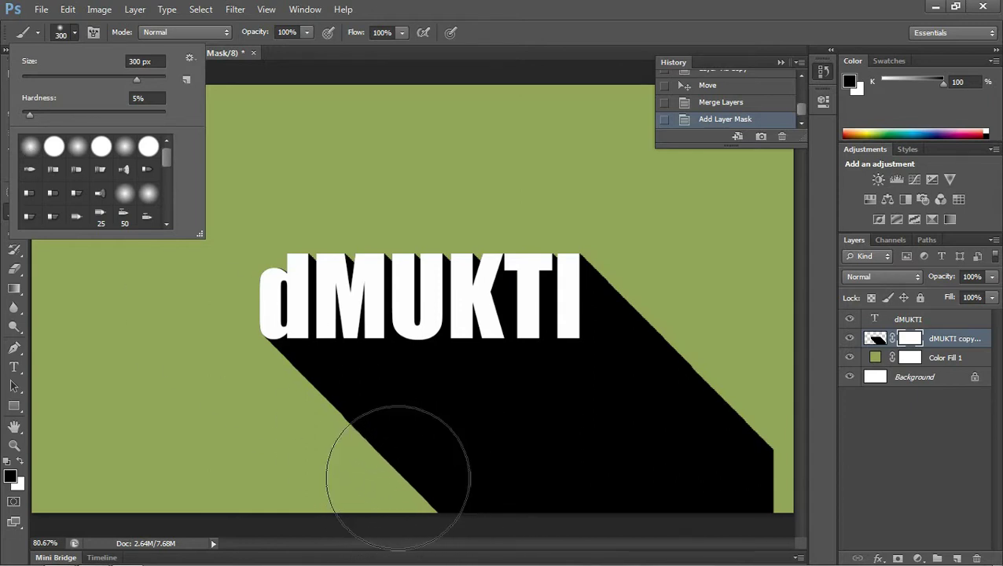
left_click(398, 477)
mouse_move(399, 477)
left_mouse_down()
mouse_move(638, 492)
mouse_move(751, 481)
mouse_move(717, 246)
left_mouse_up()
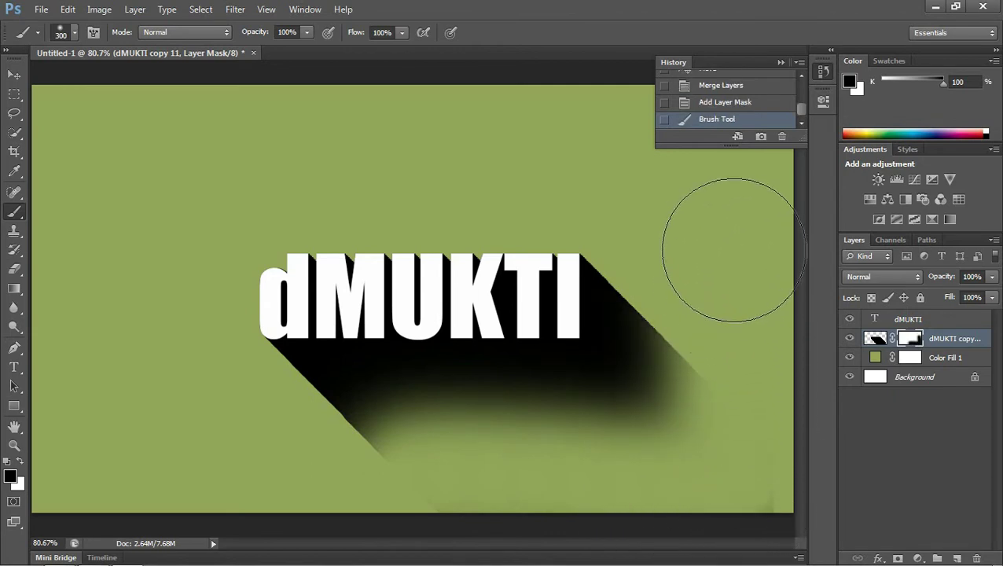
- Lower the faded shadow layer's opacity to 50% and deselect the layer
left_click(992, 278)
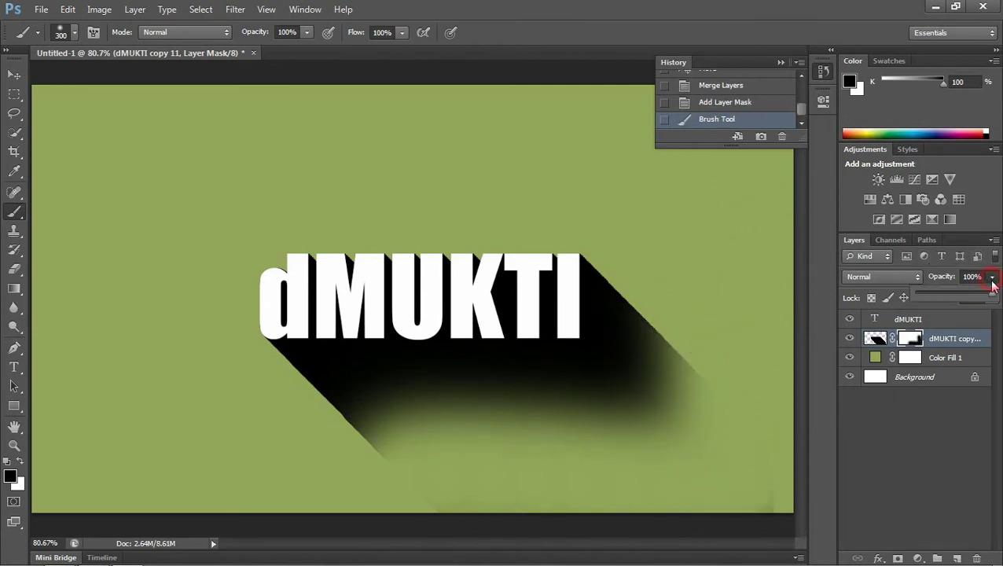
left_click_drag(989, 294, 955, 293)
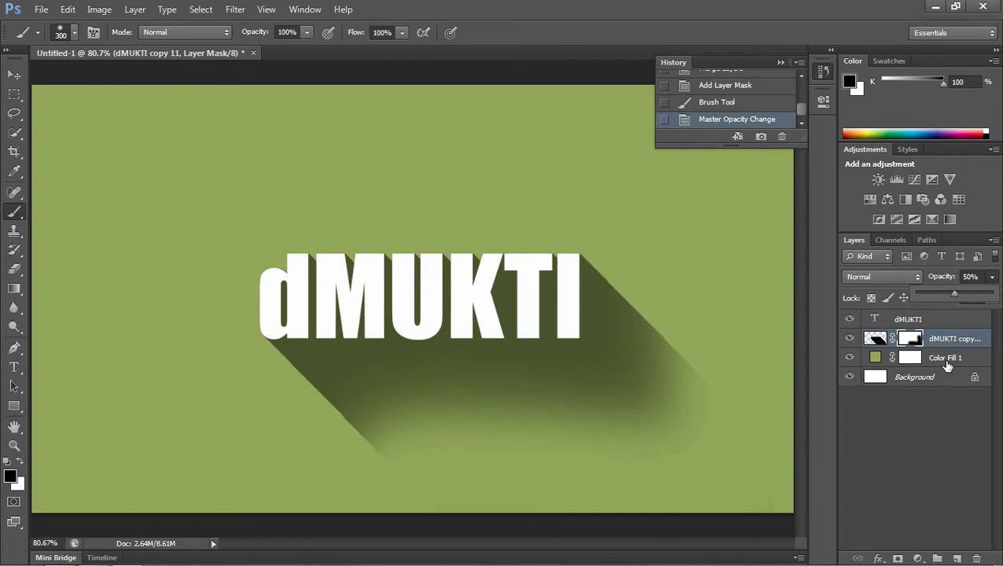
left_click(936, 427)
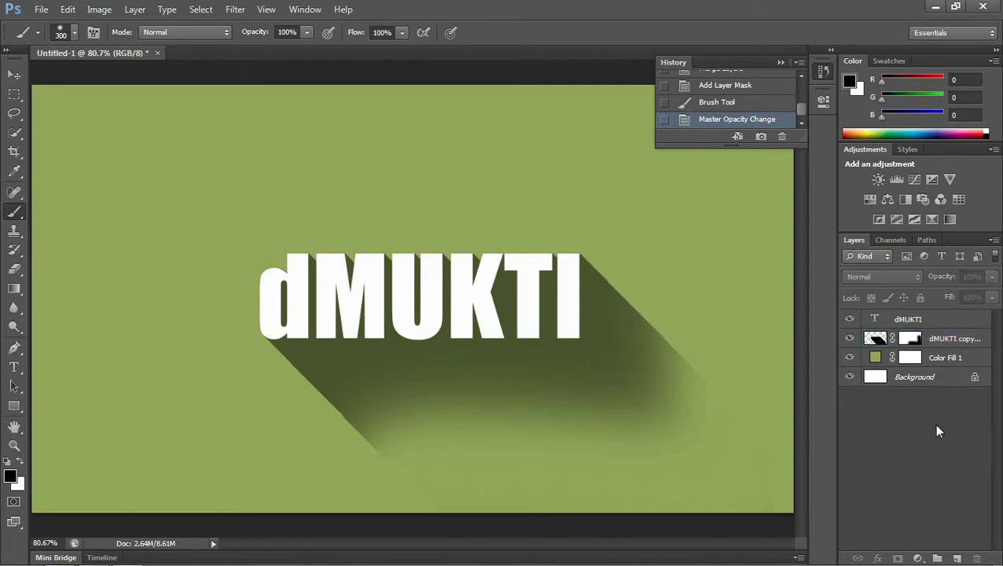